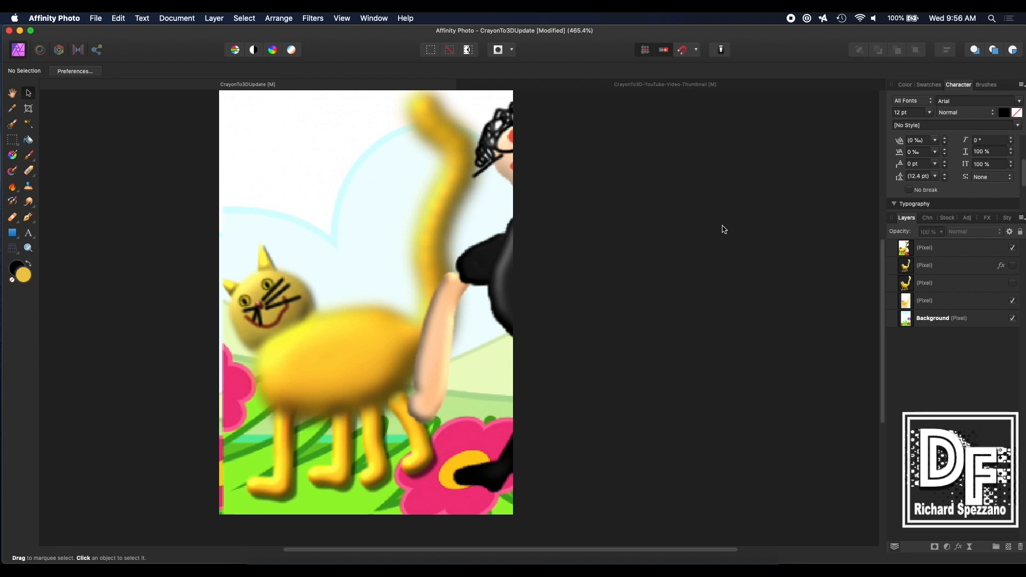
# - Compare the finished 3D cat versions with the crayon original by toggling layer visibility, leaving only the crayon drawing layer shown
pyautogui.click(1012, 248)
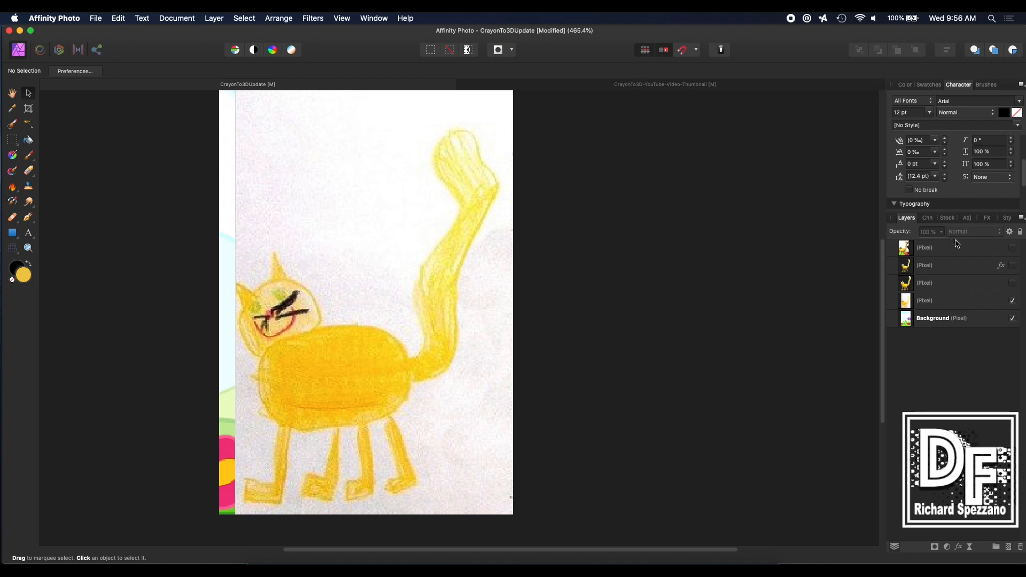
pyautogui.click(1015, 268)
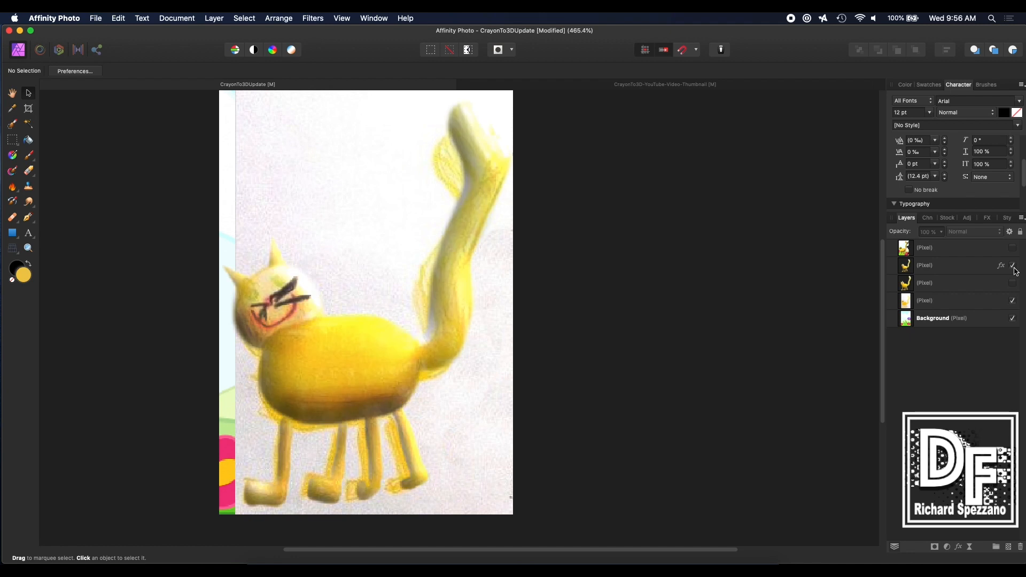
pyautogui.click(1013, 302)
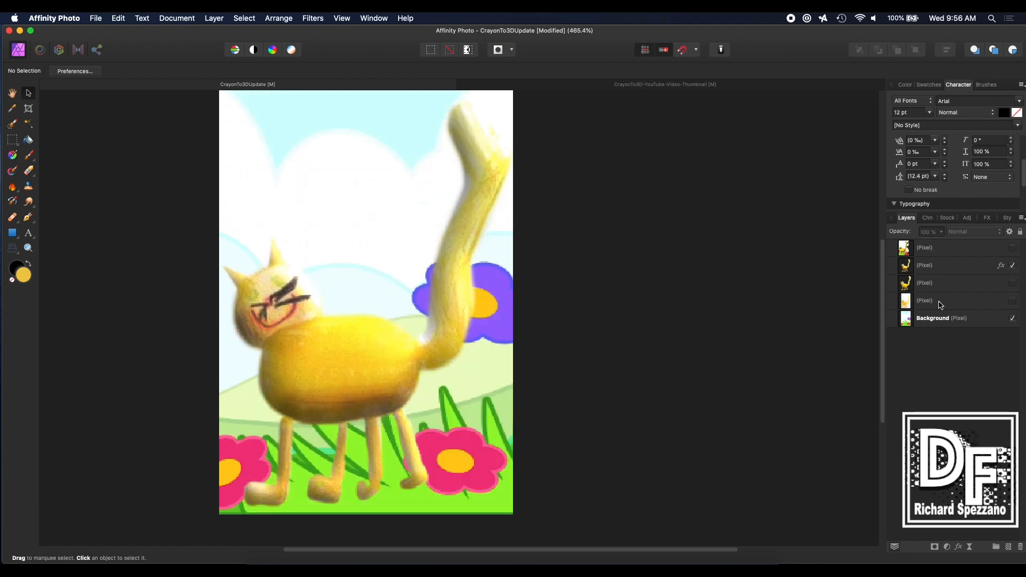
pyautogui.click(1013, 248)
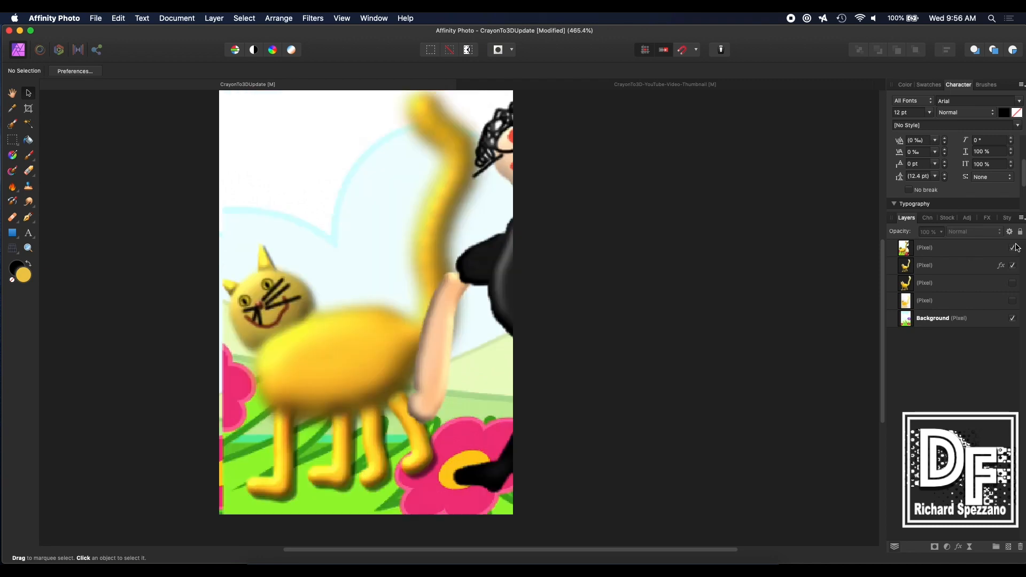
pyautogui.click(1013, 248)
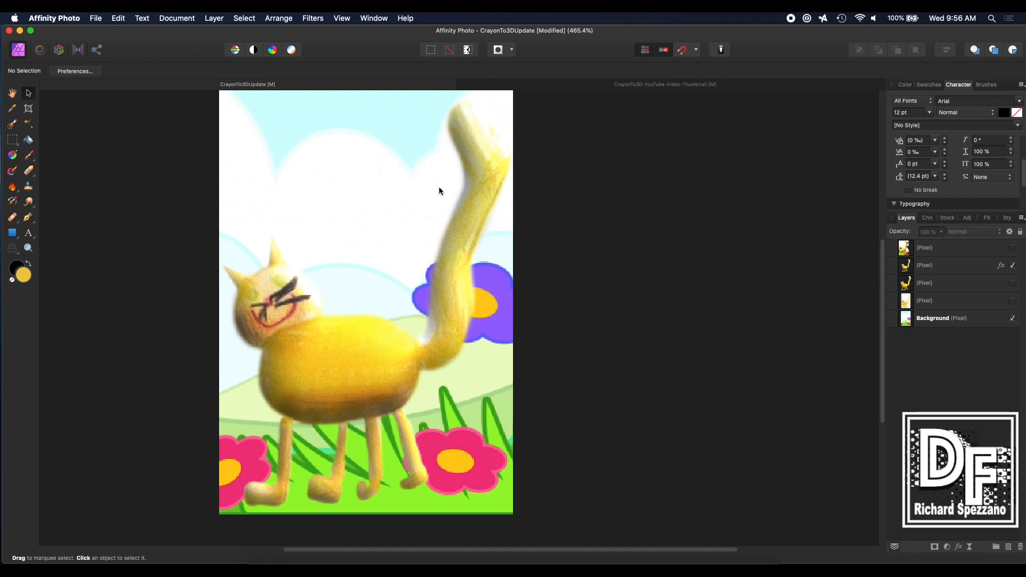
pyautogui.click(1012, 266)
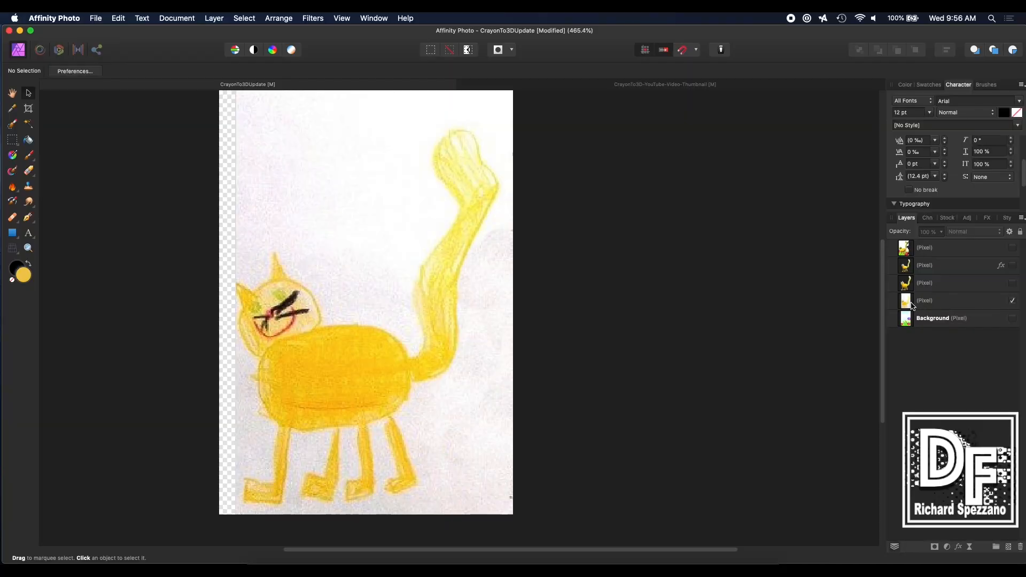
# - Add a pixel layer above the crayon drawing and paint over the cat's body and tail in yellow with a 24 px brush
pyautogui.click(913, 303)
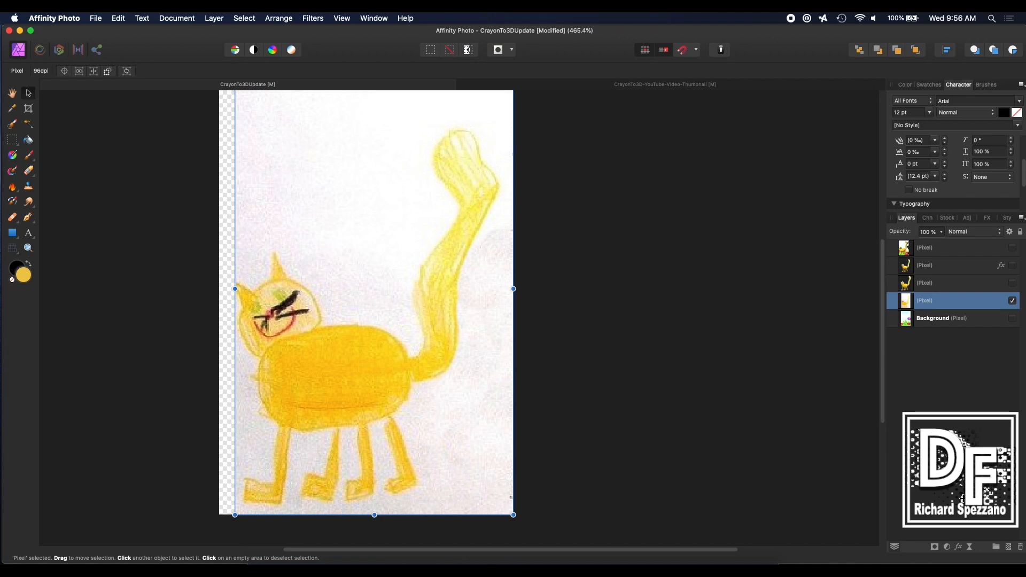
pyautogui.click(1009, 548)
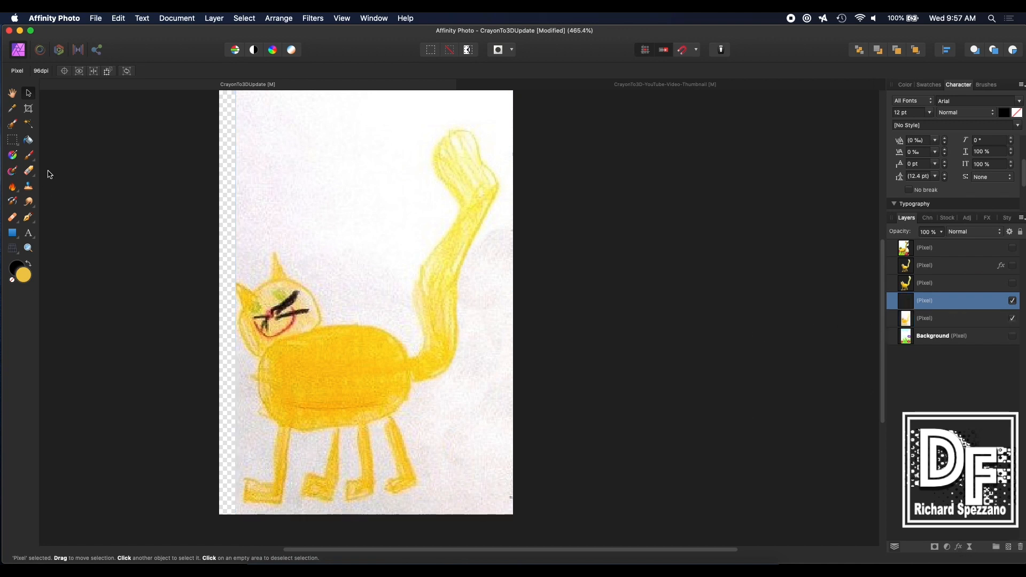
pyautogui.click(28, 156)
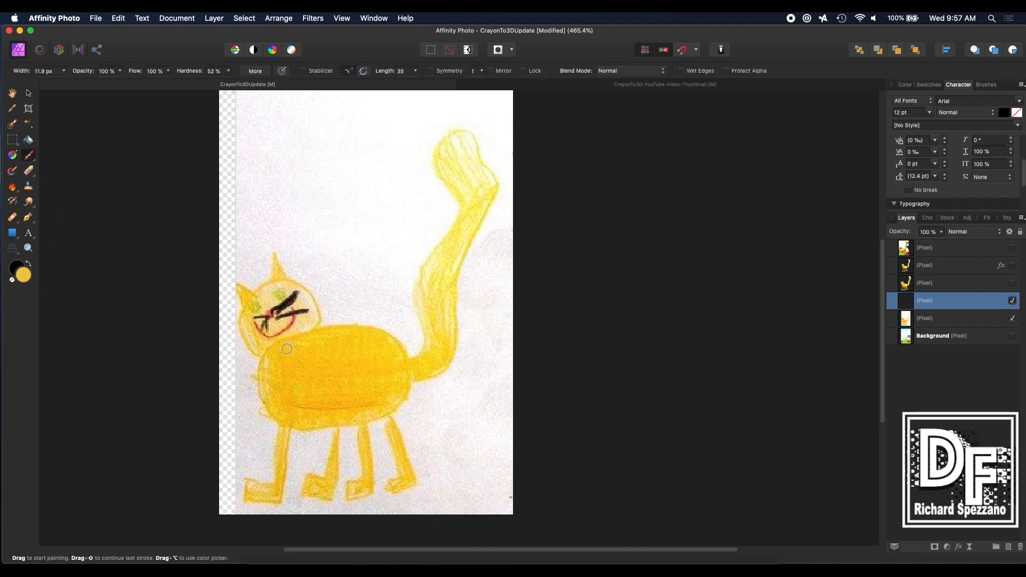
pyautogui.press(']')
pyautogui.press(']')
pyautogui.press(']')
pyautogui.press(']')
pyautogui.press(']')
pyautogui.press(']')
pyautogui.press(']')
pyautogui.press(']')
pyautogui.press(']')
pyautogui.press(']')
pyautogui.press(']')
pyautogui.press(']')
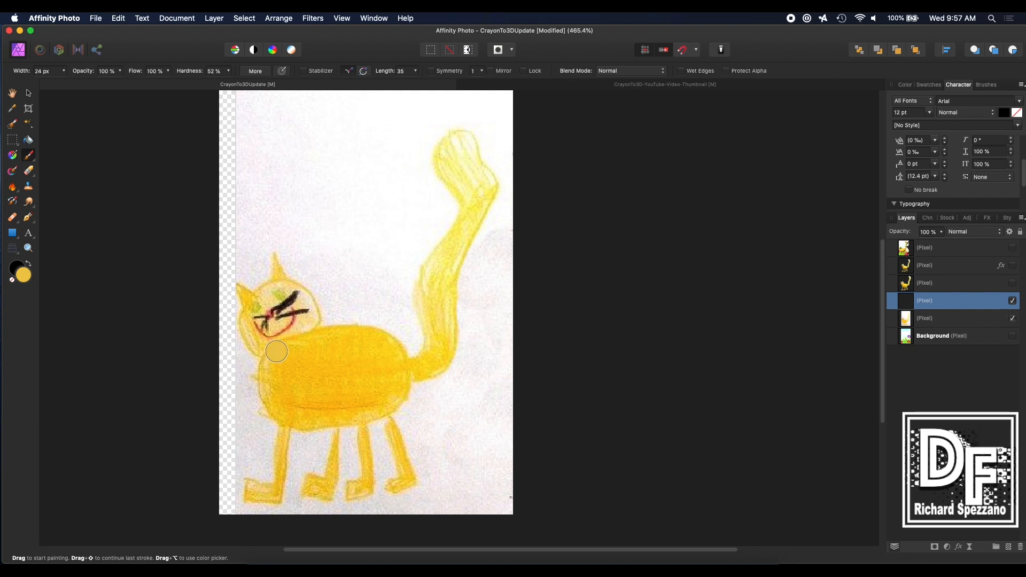
pyautogui.moveTo(279, 352)
pyautogui.mouseDown()
pyautogui.moveTo(274, 410)
pyautogui.moveTo(285, 415)
pyautogui.moveTo(349, 414)
pyautogui.moveTo(396, 392)
pyautogui.moveTo(382, 349)
pyautogui.moveTo(356, 339)
pyautogui.moveTo(295, 345)
pyautogui.moveTo(295, 396)
pyautogui.moveTo(359, 403)
pyautogui.moveTo(394, 384)
pyautogui.moveTo(369, 356)
pyautogui.moveTo(333, 370)
pyautogui.moveTo(370, 392)
pyautogui.moveTo(364, 370)
pyautogui.moveTo(328, 379)
pyautogui.moveTo(368, 386)
pyautogui.moveTo(367, 369)
pyautogui.moveTo(288, 354)
pyautogui.moveTo(288, 374)
pyautogui.moveTo(330, 372)
pyautogui.moveTo(325, 380)
pyautogui.moveTo(384, 344)
pyautogui.moveTo(404, 372)
pyautogui.moveTo(469, 375)
pyautogui.moveTo(412, 371)
pyautogui.moveTo(432, 357)
pyautogui.moveTo(458, 238)
pyautogui.moveTo(492, 189)
pyautogui.moveTo(456, 144)
pyautogui.moveTo(463, 224)
pyautogui.moveTo(437, 277)
pyautogui.moveTo(434, 351)
pyautogui.moveTo(422, 368)
pyautogui.moveTo(477, 199)
pyautogui.moveTo(463, 161)
pyautogui.mouseUp()
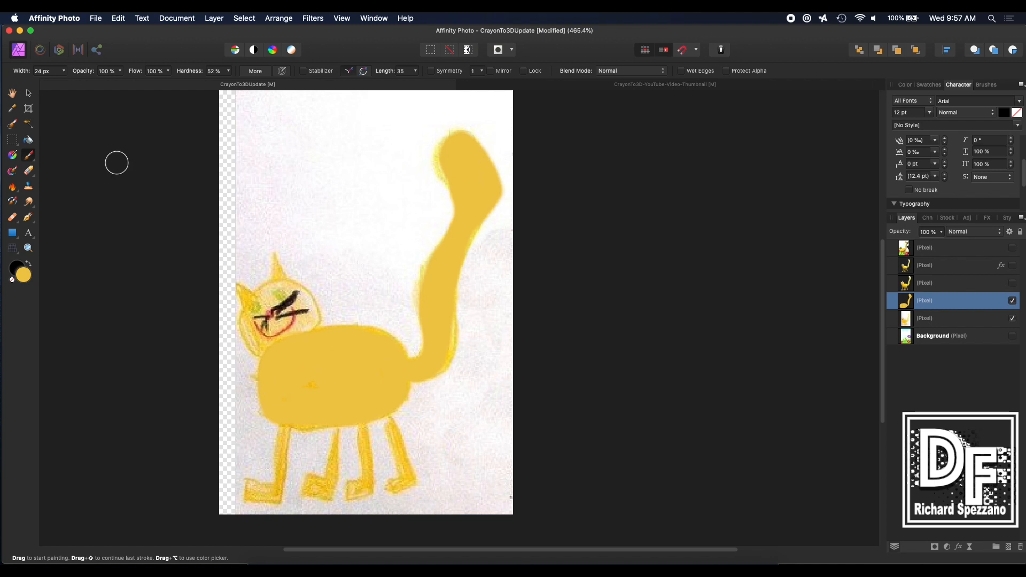
# - Apply a 3D Effect with Soften at 20 px to the painted body and tail layer
pyautogui.click(29, 94)
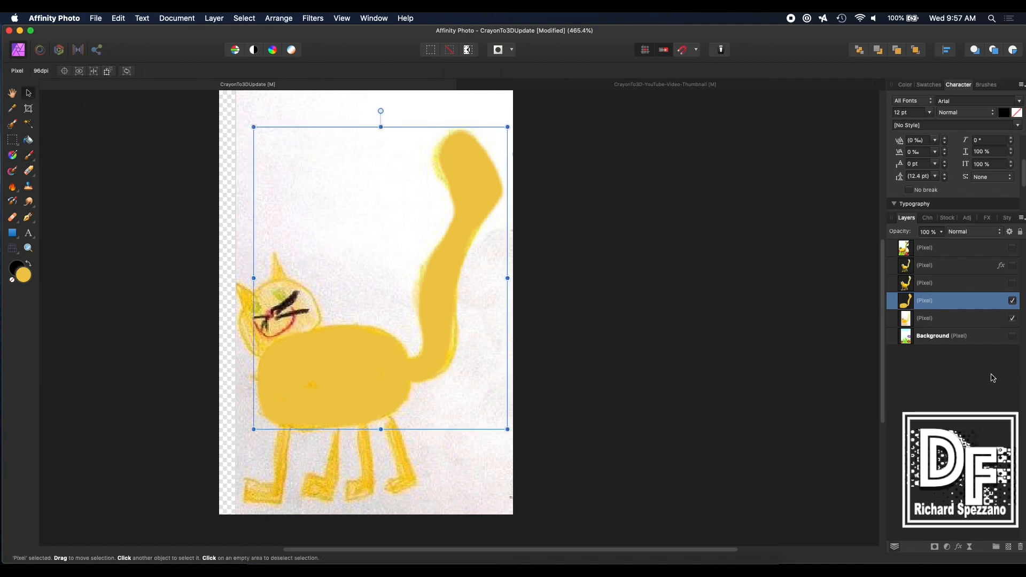
pyautogui.click(960, 548)
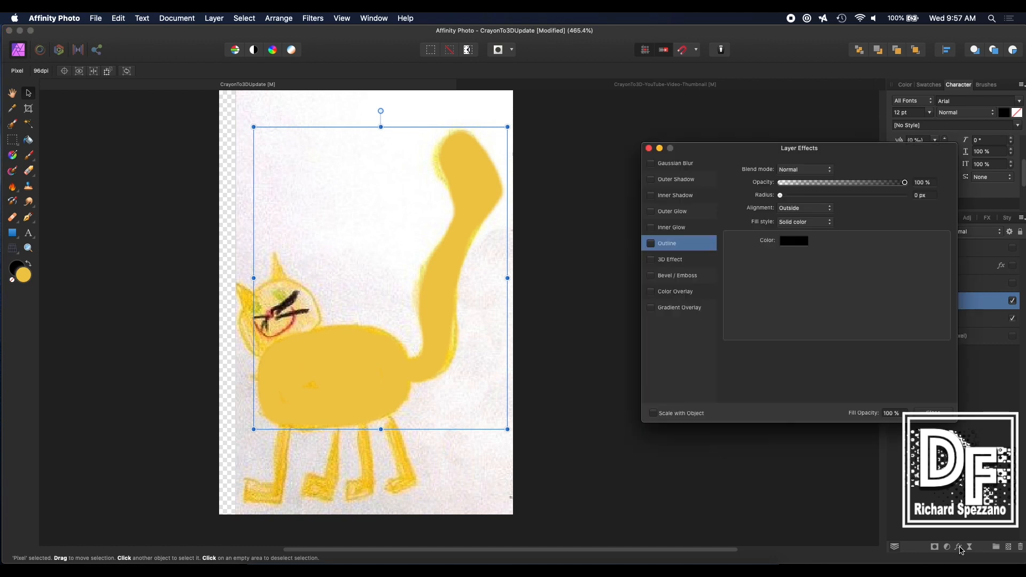
pyautogui.click(651, 260)
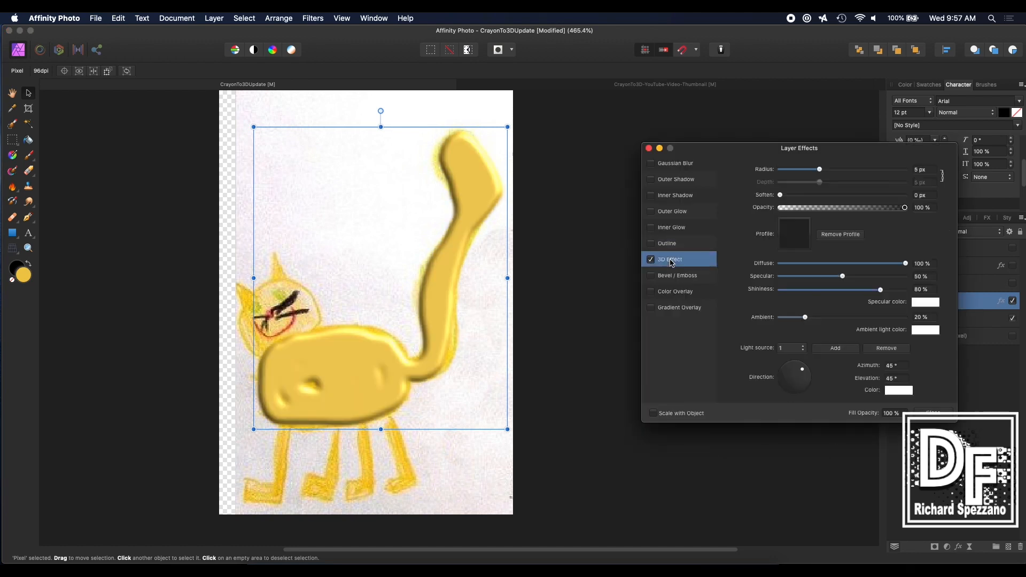
pyautogui.moveTo(784, 200); pyautogui.dragTo(962, 211)
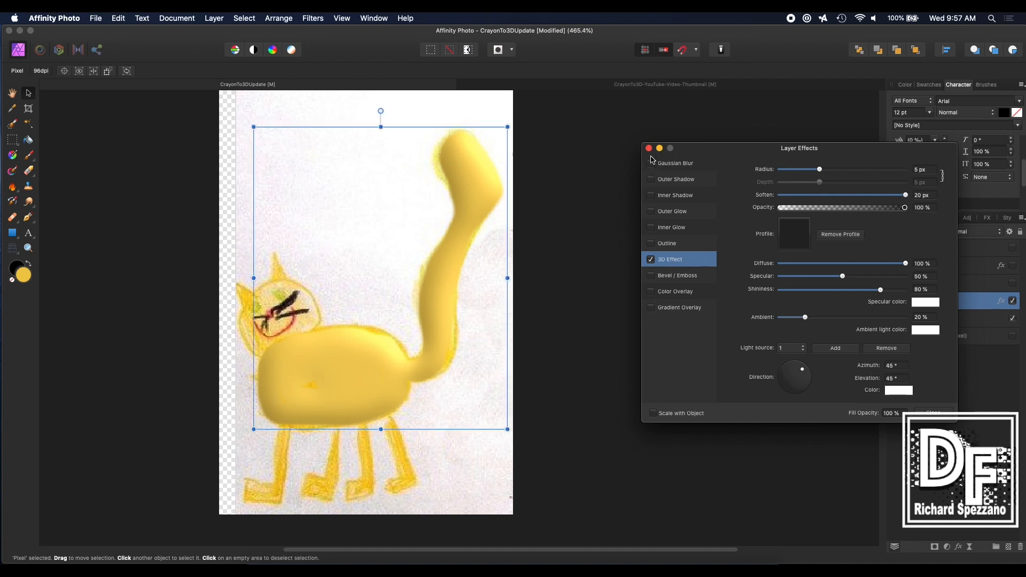
pyautogui.click(648, 148)
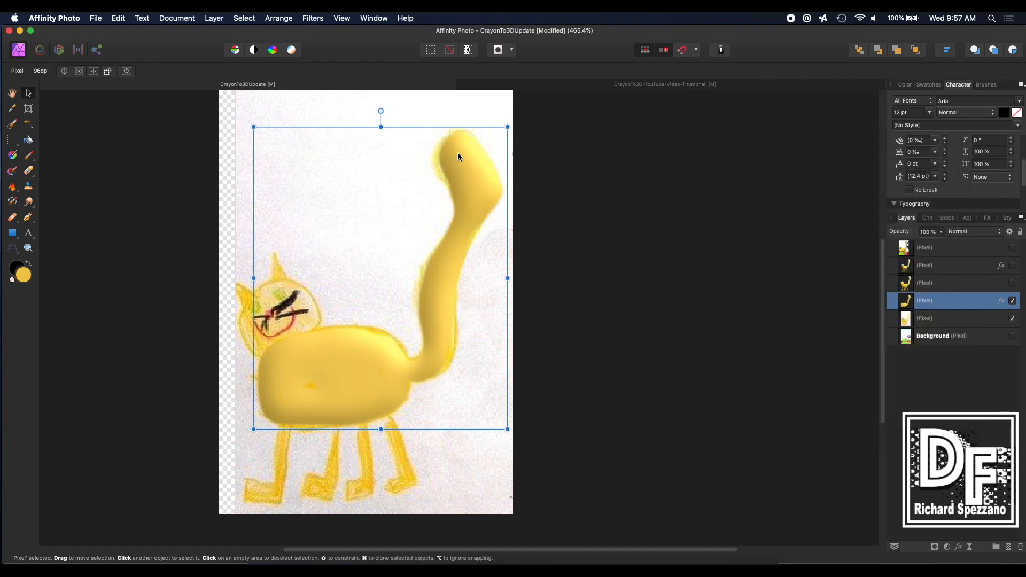
# - Load the painted body and tail shape as a selection, duplicate that area of the crayon drawing to a new layer, and deselect
pyautogui.keyDown('super'); pyautogui.click(906, 303); pyautogui.keyUp('super')
pyautogui.click(919, 319)
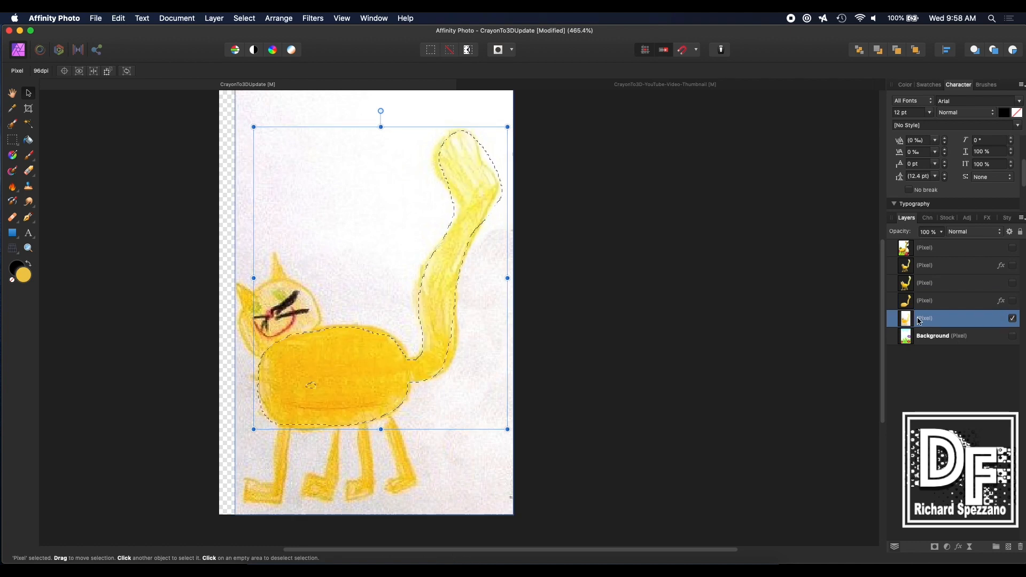
pyautogui.press('super+j')
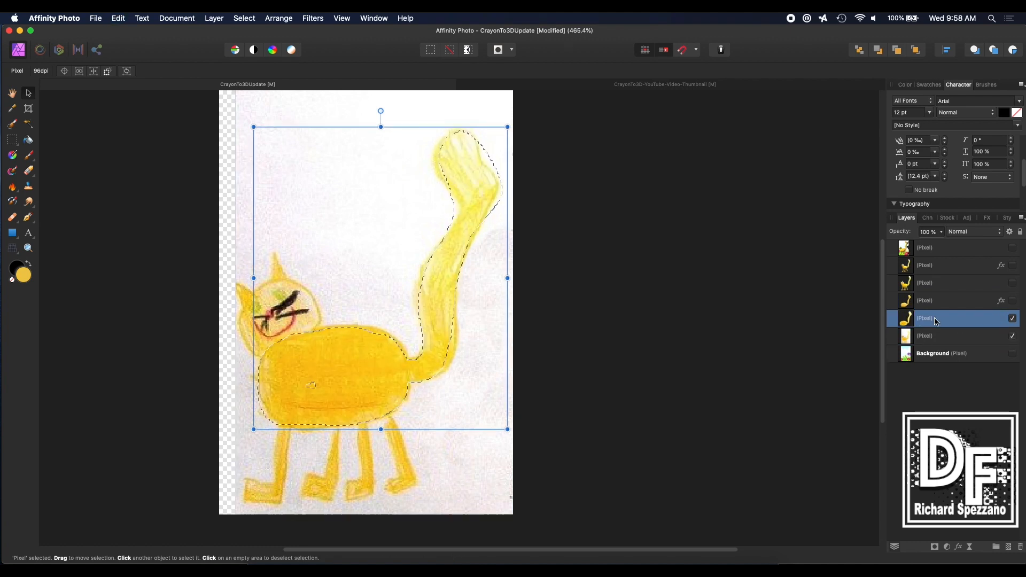
pyautogui.press('super+d')
# - Copy the painted layer's 3D effect style onto the crayon cutout of the body and tail, with the painted layer hidden
pyautogui.click(934, 302)
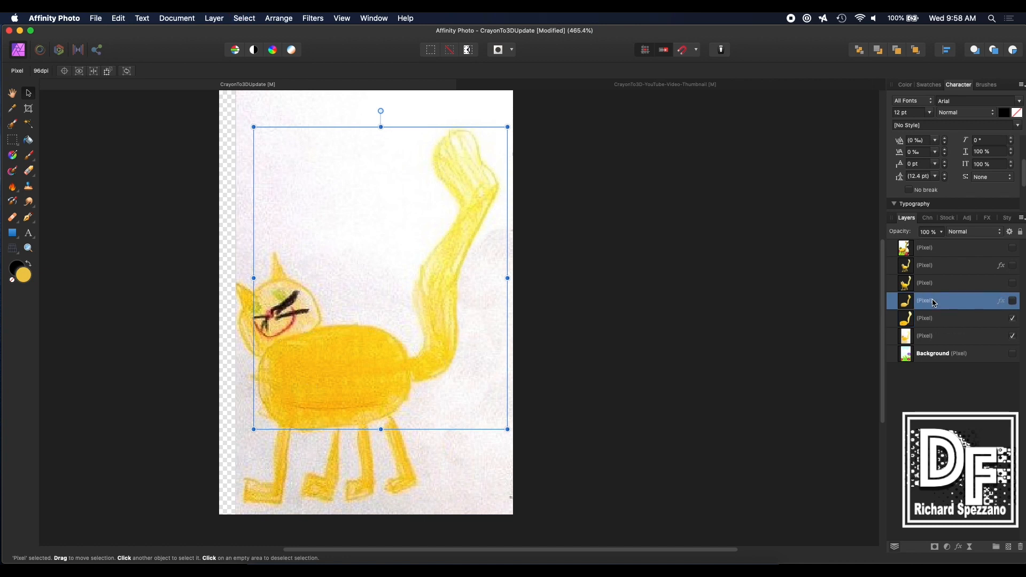
pyautogui.click(1013, 301)
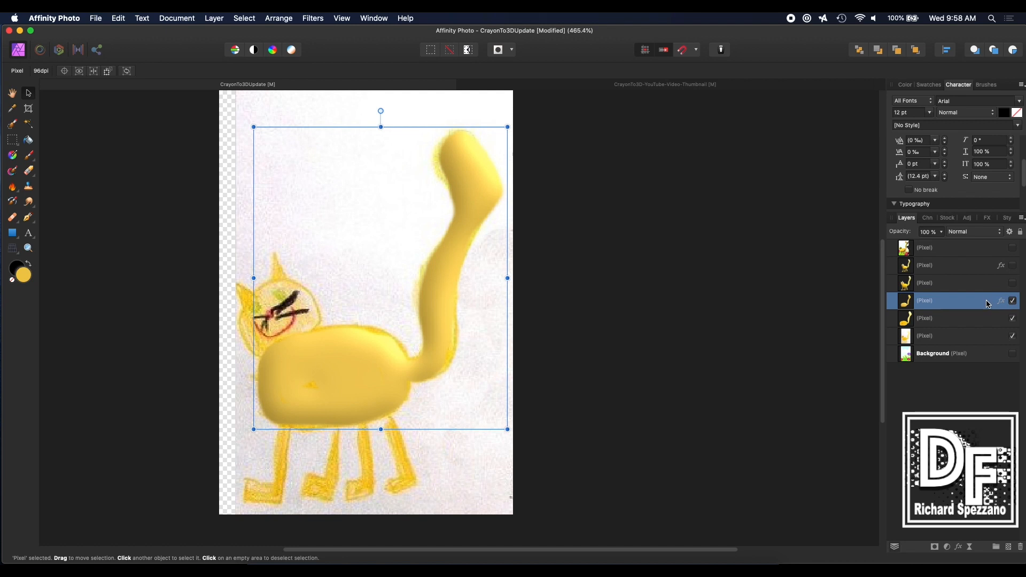
pyautogui.click(126, 21)
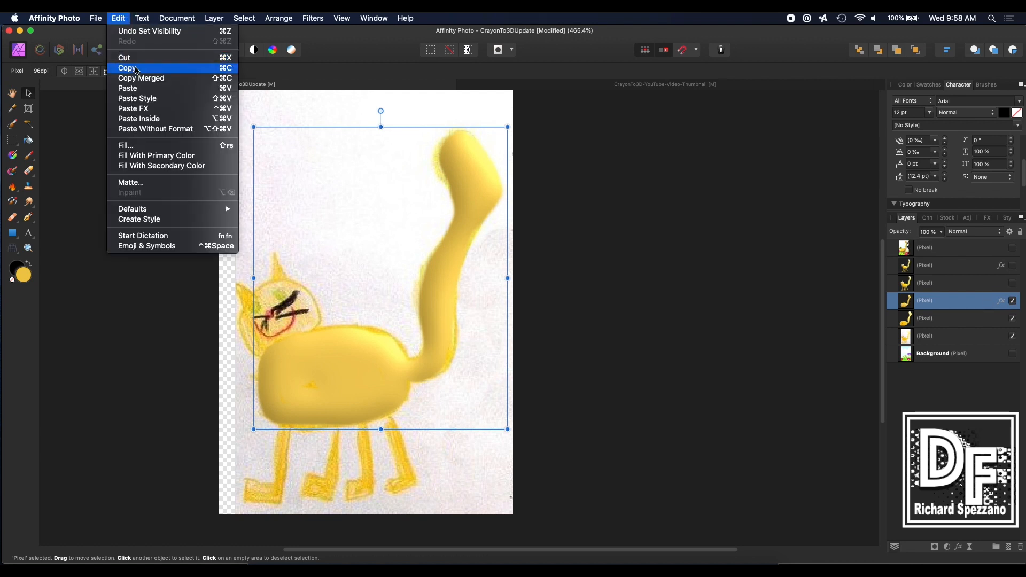
pyautogui.click(140, 72)
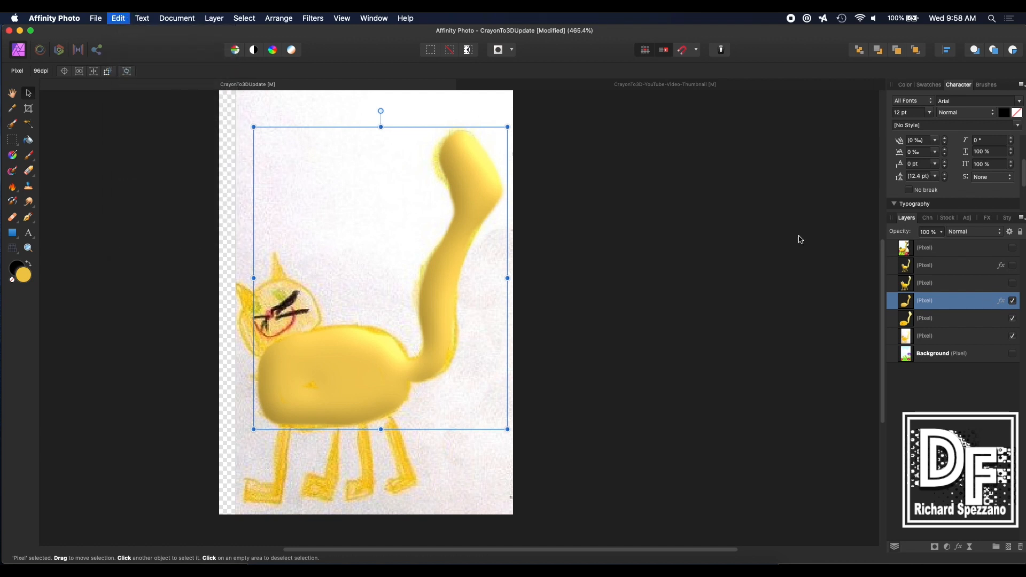
pyautogui.click(1013, 301)
pyautogui.click(942, 319)
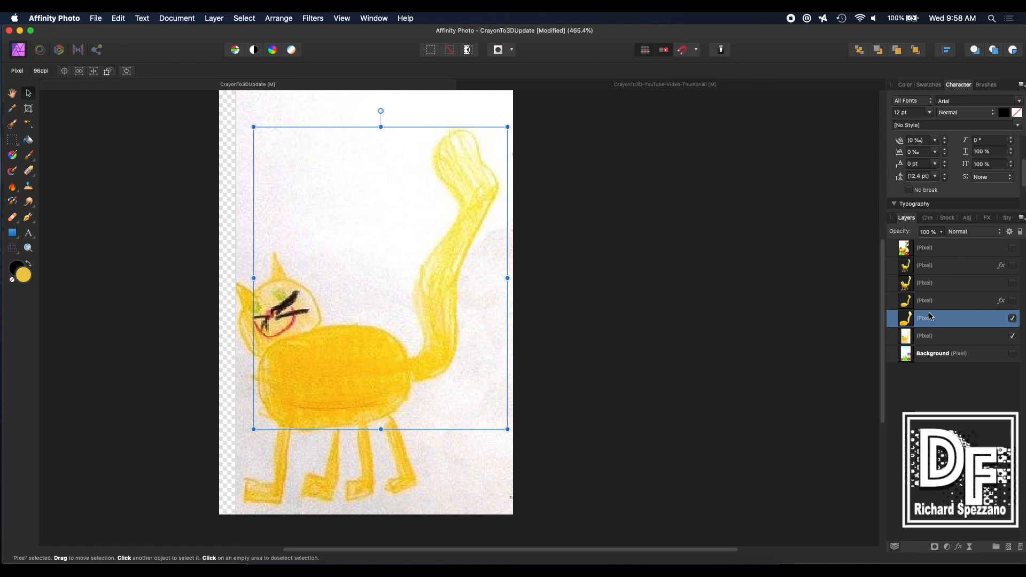
pyautogui.click(1017, 338)
pyautogui.click(1011, 337)
pyautogui.click(118, 19)
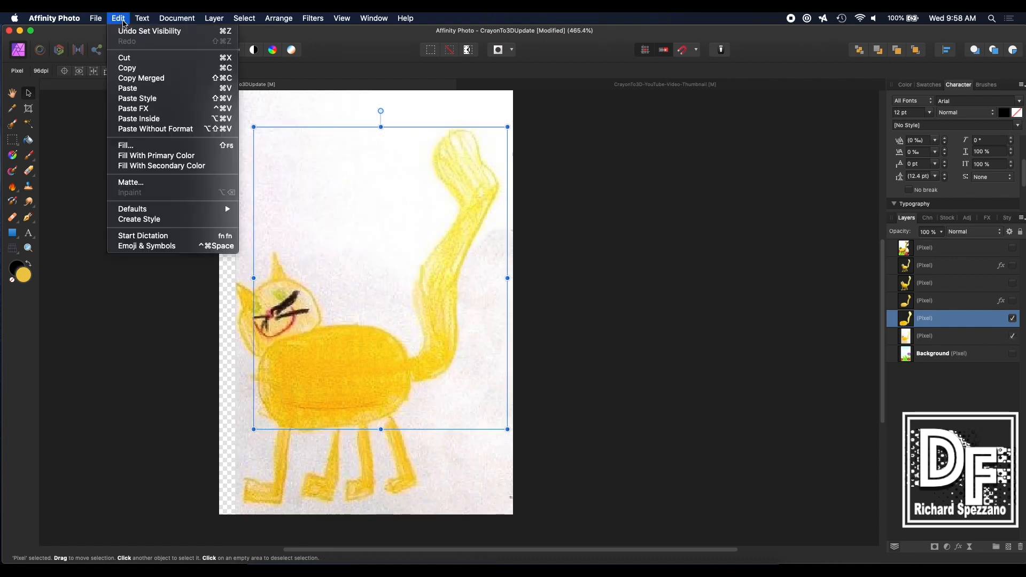
pyautogui.click(142, 100)
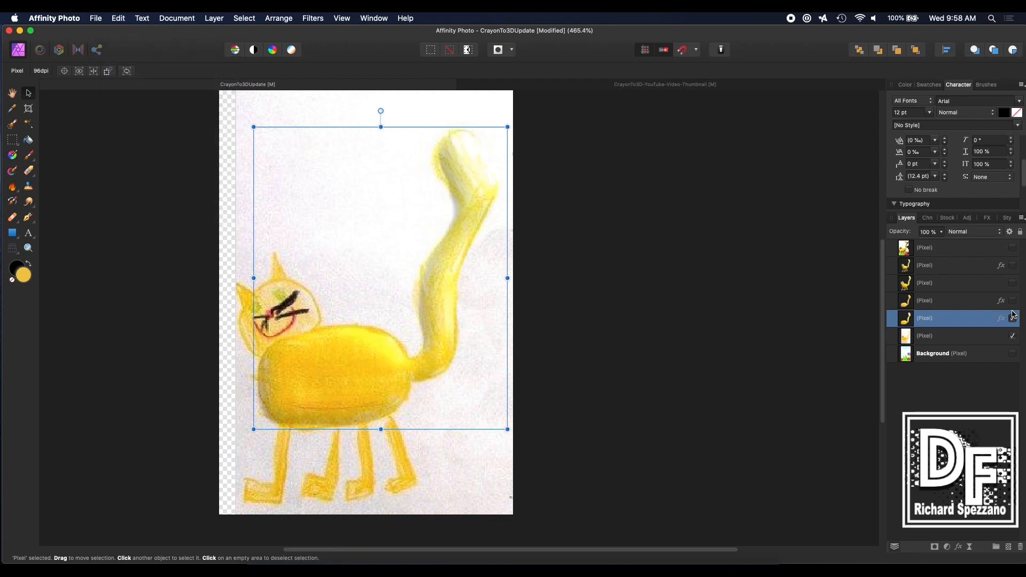
# - Remove the painted yellow body layer and hide the crayon-textured 3D body cutout
pyautogui.click(905, 302)
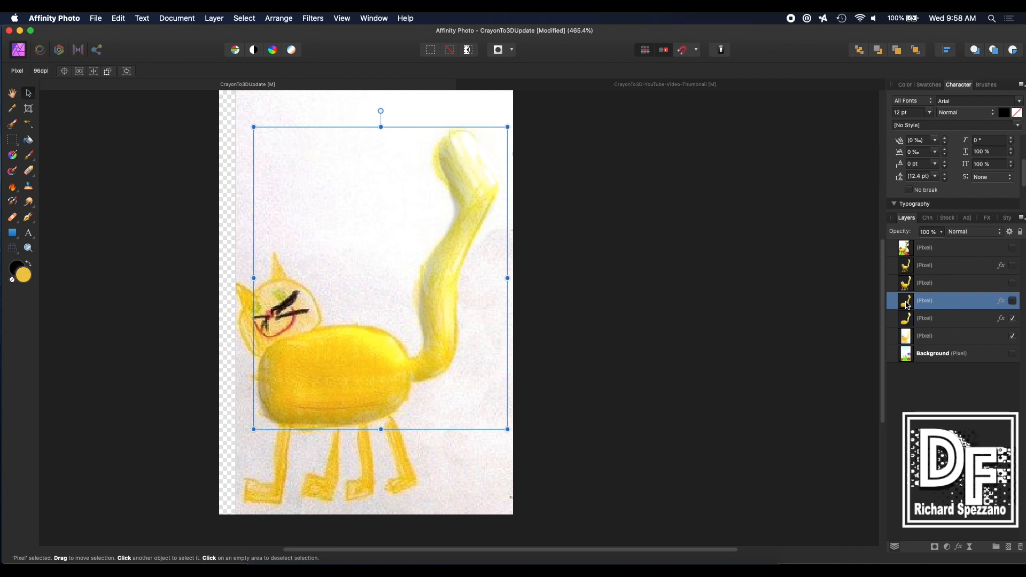
pyautogui.press('super+e')
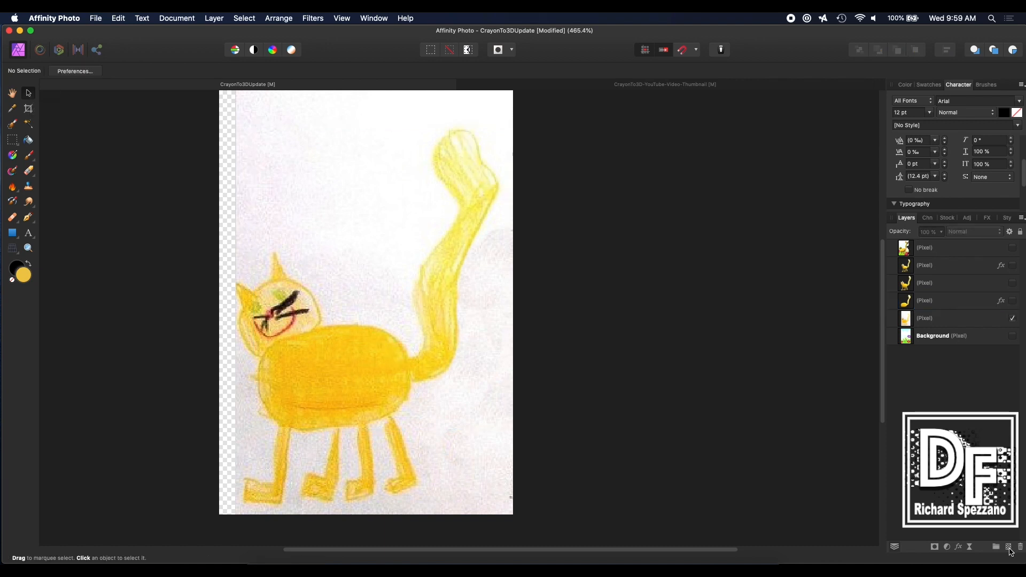
# - Add a pixel layer directly above the crayon drawing and paint the cat's four legs in yellow with a 12.5 px brush
pyautogui.click(1009, 547)
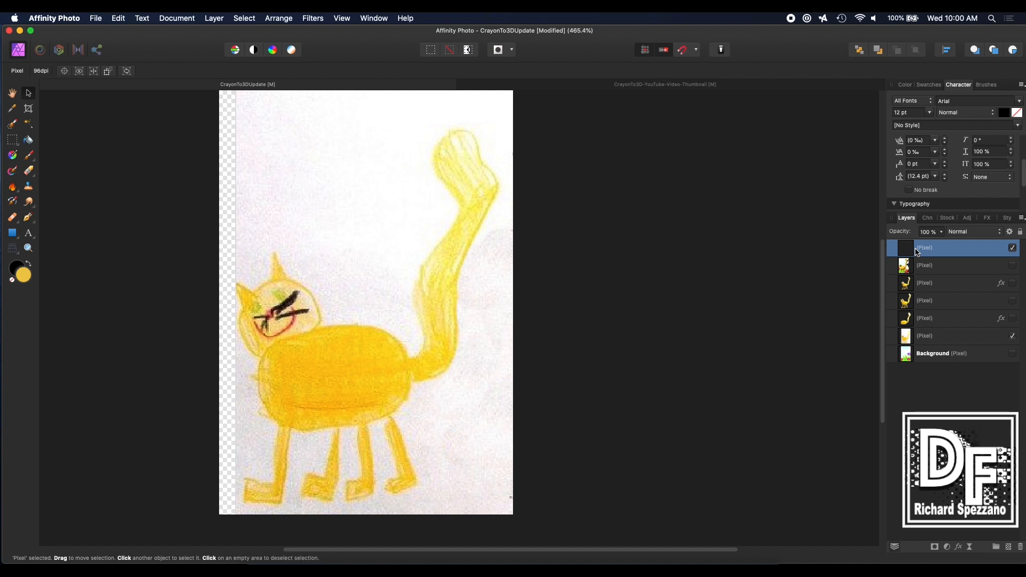
pyautogui.moveTo(926, 264); pyautogui.dragTo(912, 332)
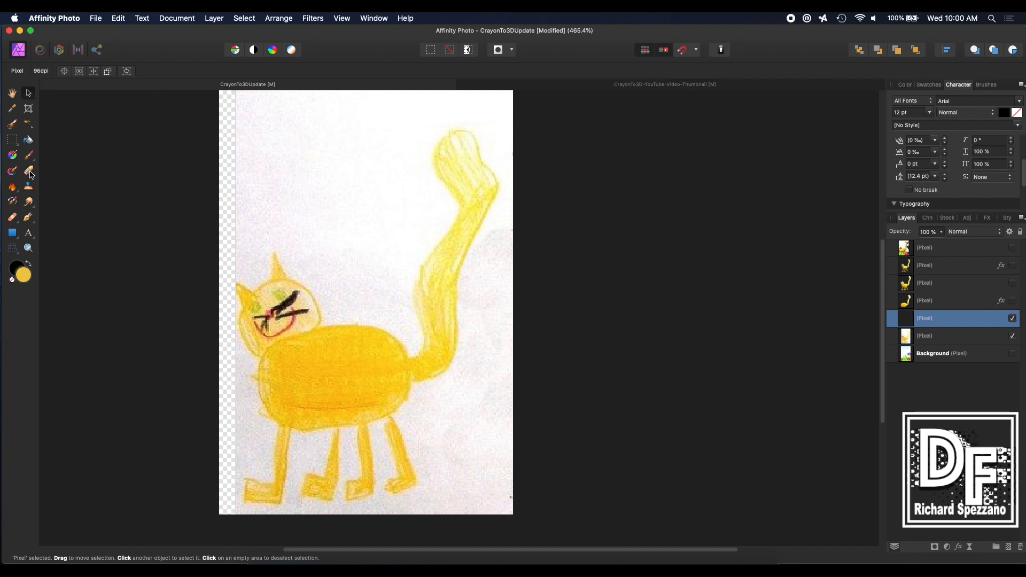
pyautogui.click(29, 155)
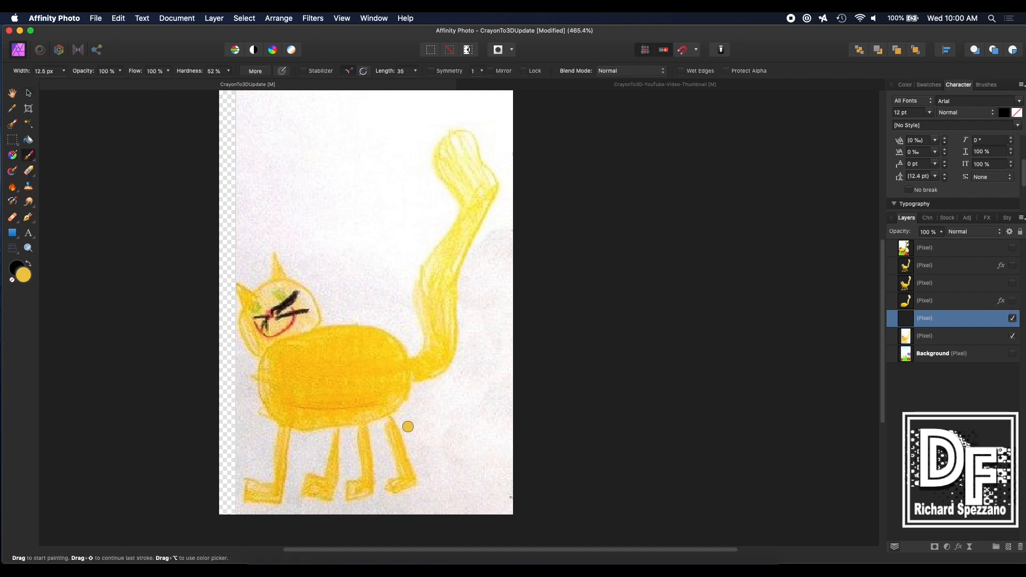
pyautogui.moveTo(386, 414)
pyautogui.mouseDown()
pyautogui.moveTo(405, 478)
pyautogui.moveTo(390, 486)
pyautogui.mouseUp()
pyautogui.moveTo(352, 413)
pyautogui.mouseDown()
pyautogui.moveTo(369, 487)
pyautogui.moveTo(350, 491)
pyautogui.mouseUp()
pyautogui.moveTo(339, 428)
pyautogui.mouseDown()
pyautogui.moveTo(329, 484)
pyautogui.moveTo(309, 488)
pyautogui.mouseUp()
pyautogui.moveTo(285, 426)
pyautogui.mouseDown()
pyautogui.moveTo(278, 484)
pyautogui.moveTo(270, 495)
pyautogui.moveTo(249, 487)
pyautogui.moveTo(273, 490)
pyautogui.mouseUp()
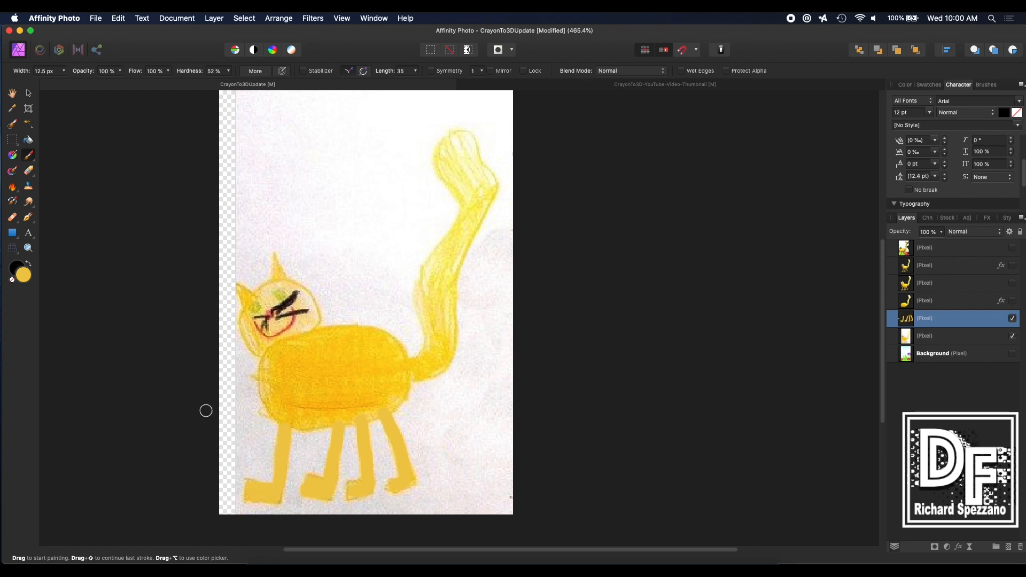
# - Apply a 3D Effect with Soften at 13.1 px to the painted legs layer
pyautogui.click(30, 94)
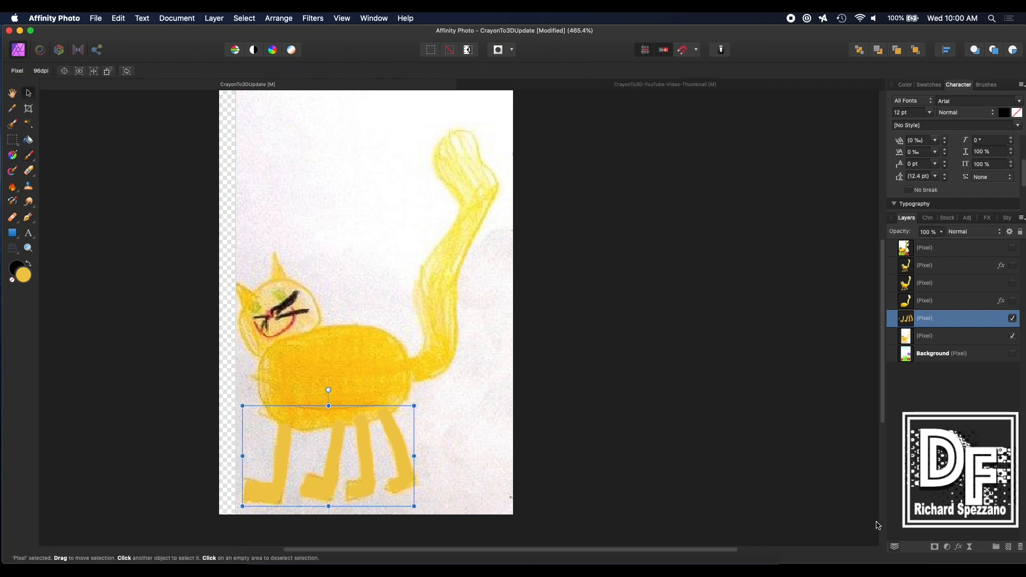
pyautogui.click(959, 548)
pyautogui.click(651, 259)
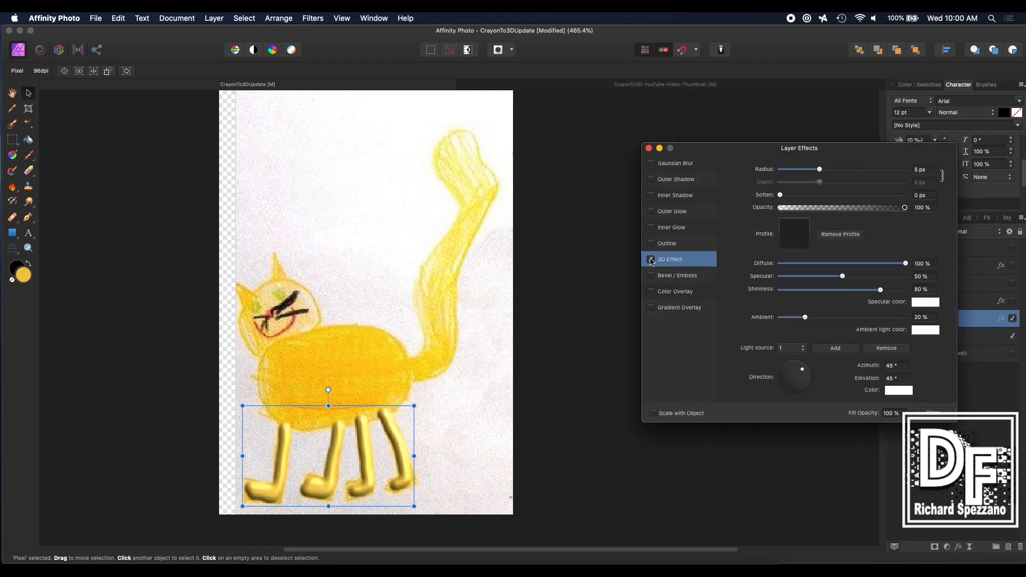
pyautogui.moveTo(781, 196); pyautogui.dragTo(886, 203)
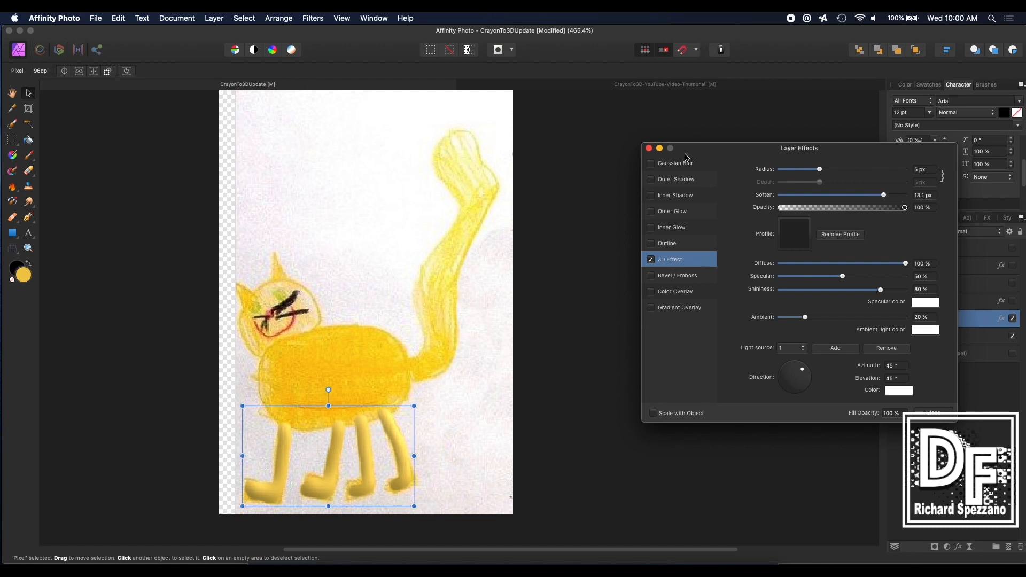
pyautogui.click(649, 148)
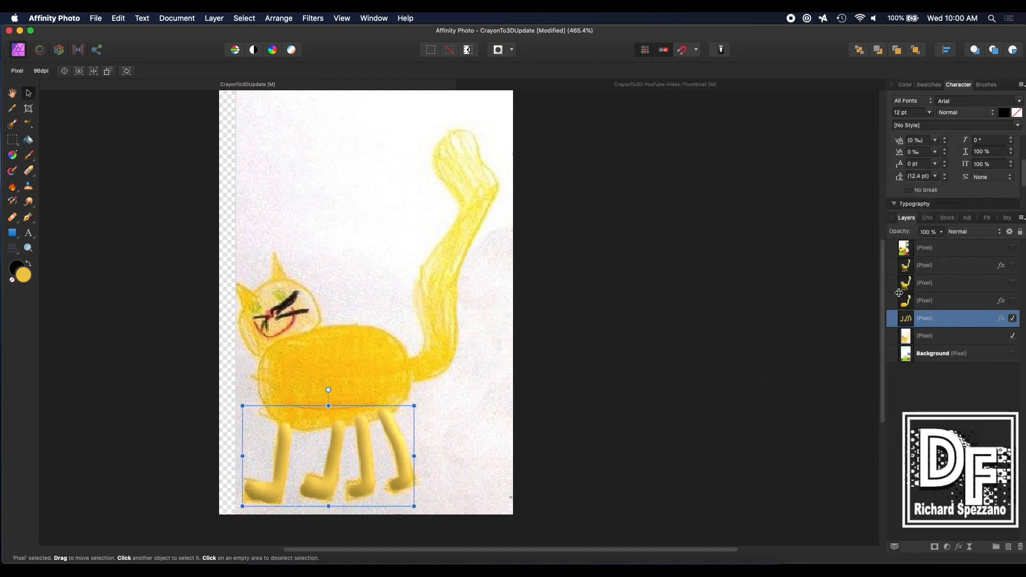
# - Copy the crayon drawing's legs onto their own layer, using the painted legs layer's outline as the selection, and deselect
pyautogui.keyDown('super'); pyautogui.click(908, 319); pyautogui.keyUp('super')
pyautogui.click(926, 342)
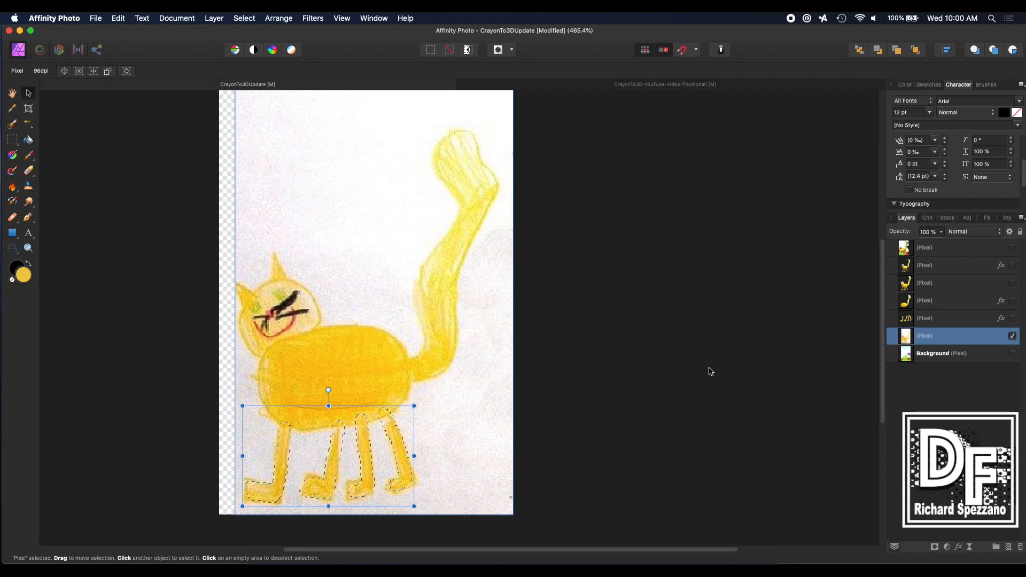
pyautogui.press('super+c')
pyautogui.press('super+v')
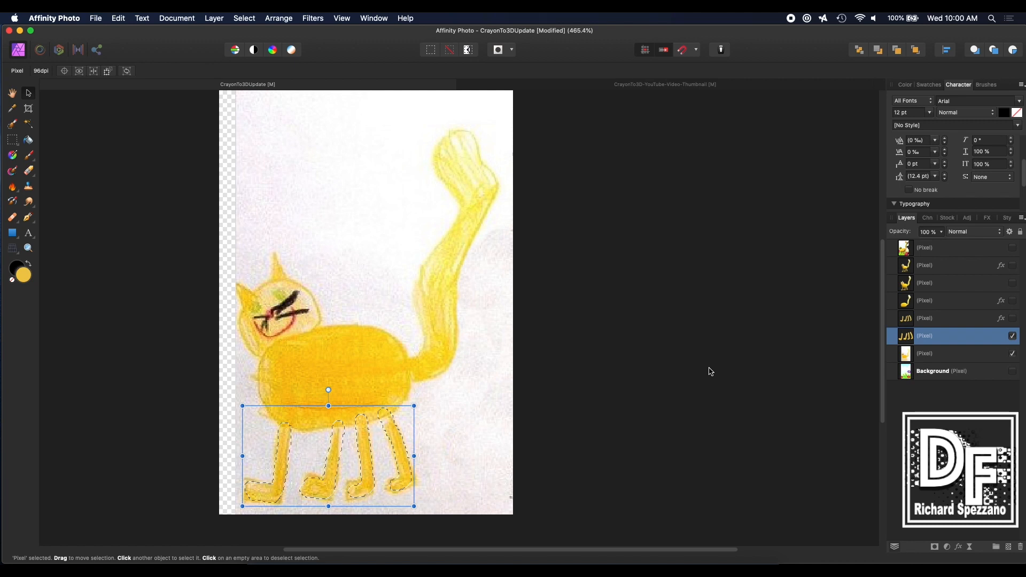
pyautogui.press('super+d')
# - Copy the painted legs layer's 3D effect onto the crayon legs cutout with Paste FX, leaving the painted layer hidden
pyautogui.click(1010, 320)
pyautogui.click(943, 419)
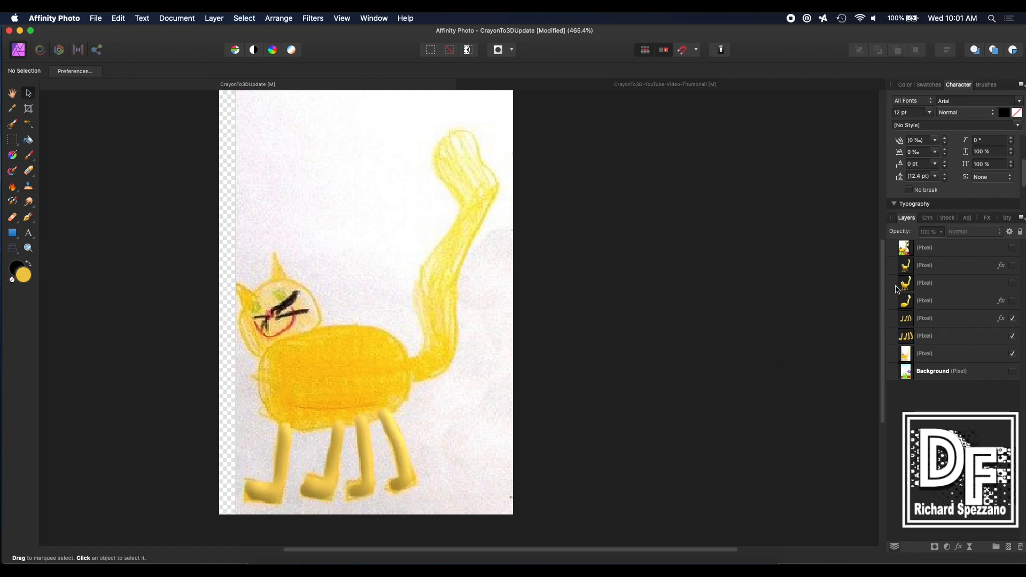
pyautogui.click(922, 321)
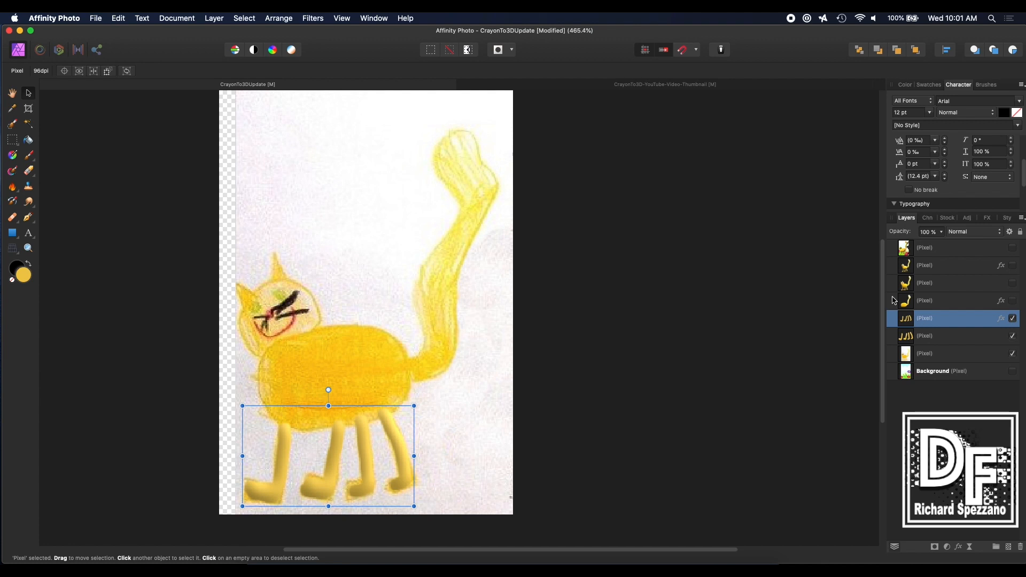
pyautogui.click(115, 18)
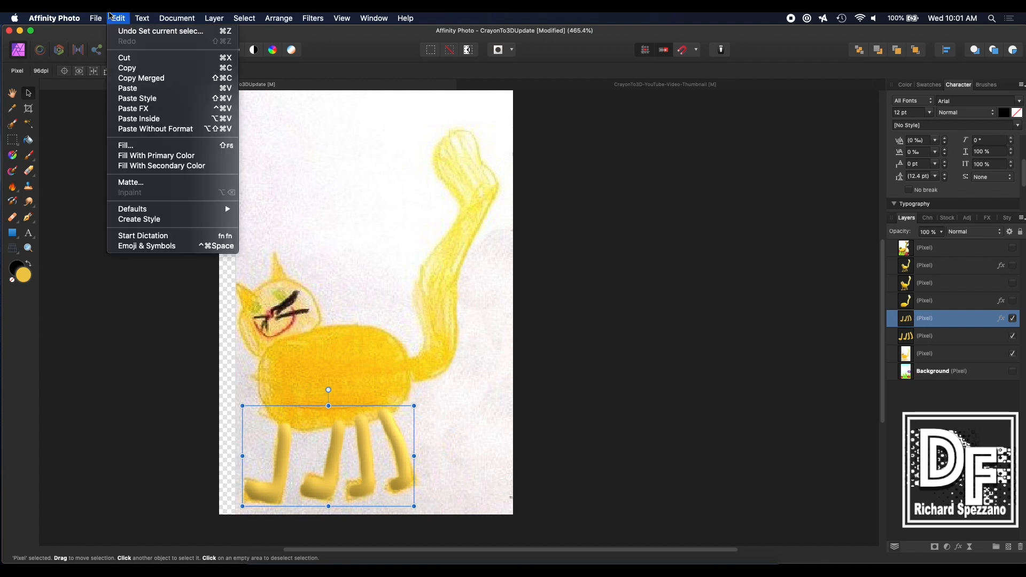
pyautogui.click(127, 68)
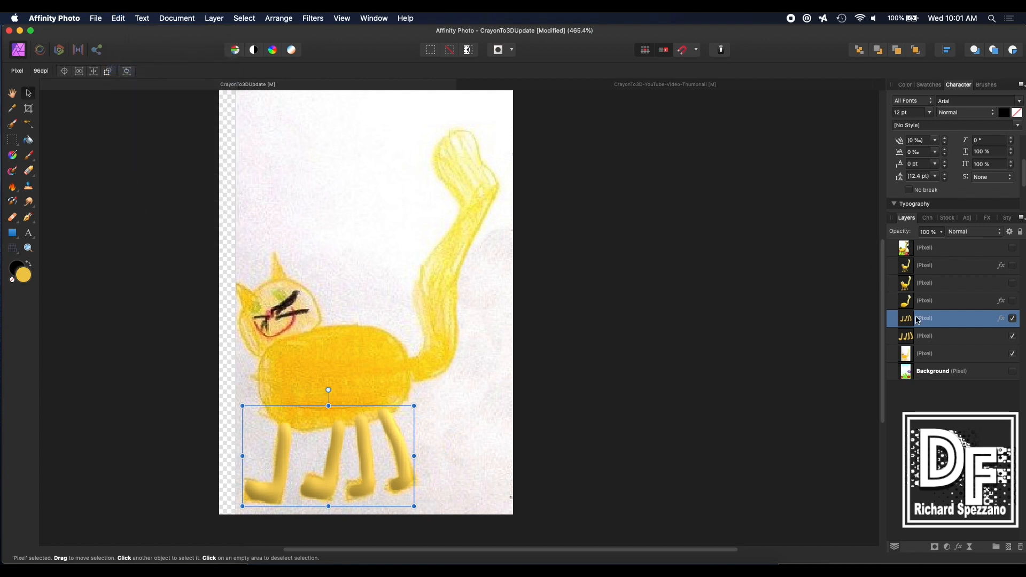
pyautogui.click(1013, 320)
pyautogui.press('super+d')
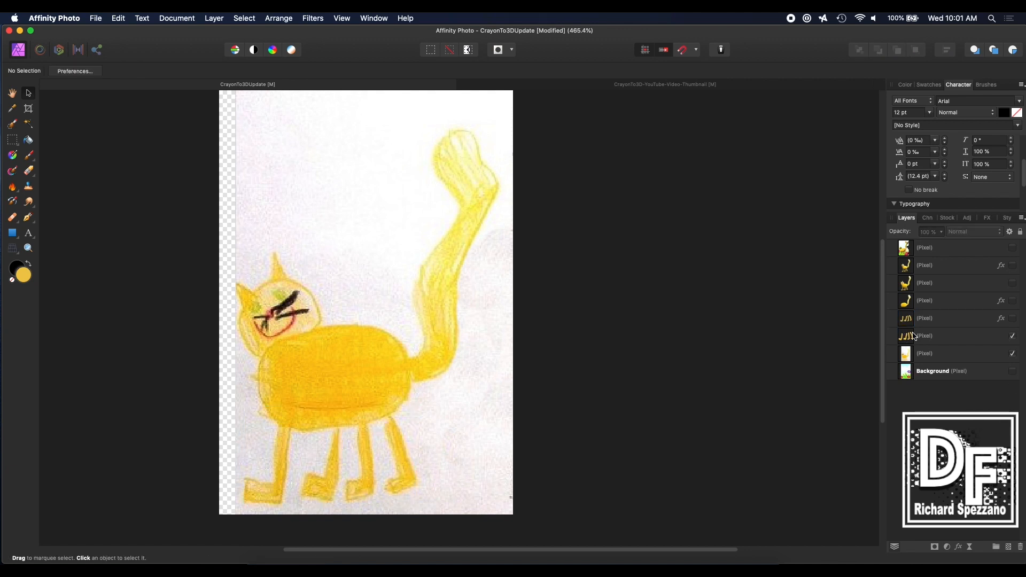
pyautogui.click(915, 337)
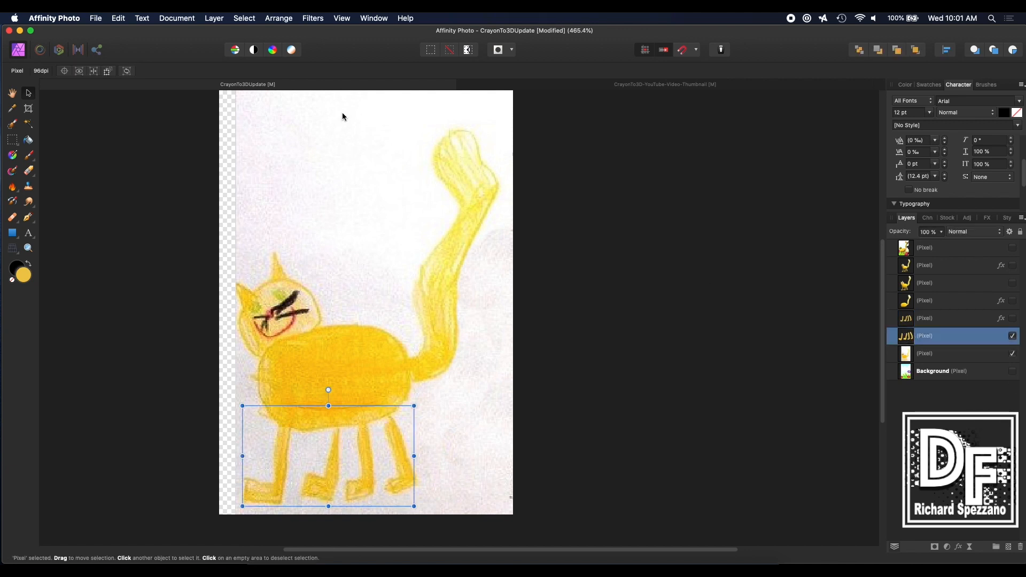
pyautogui.click(117, 19)
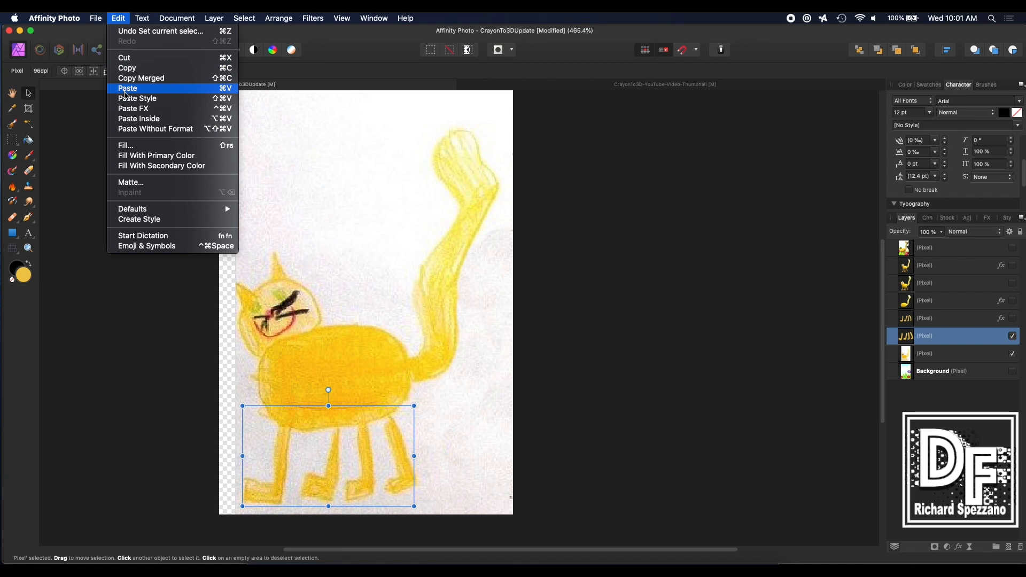
pyautogui.click(131, 108)
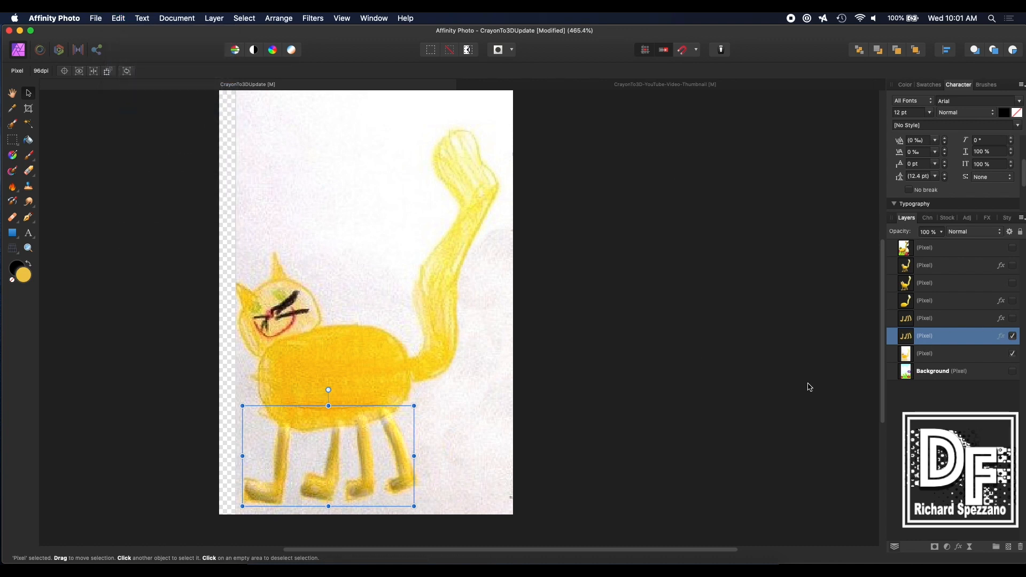
# - Set the 3D Effect's Soften to 20 px on the crayon legs cutout
pyautogui.click(1002, 338)
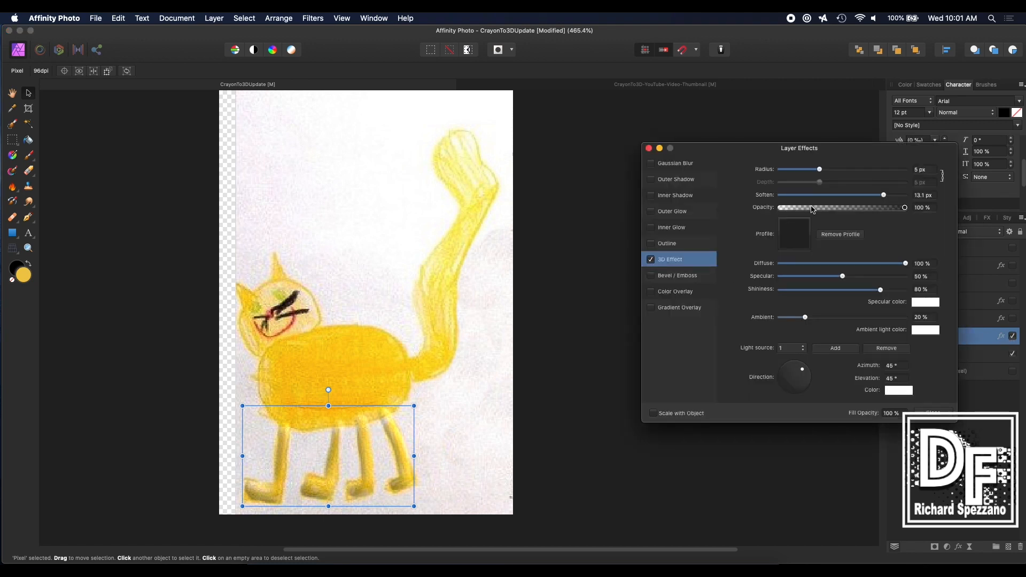
pyautogui.moveTo(879, 198); pyautogui.dragTo(929, 198)
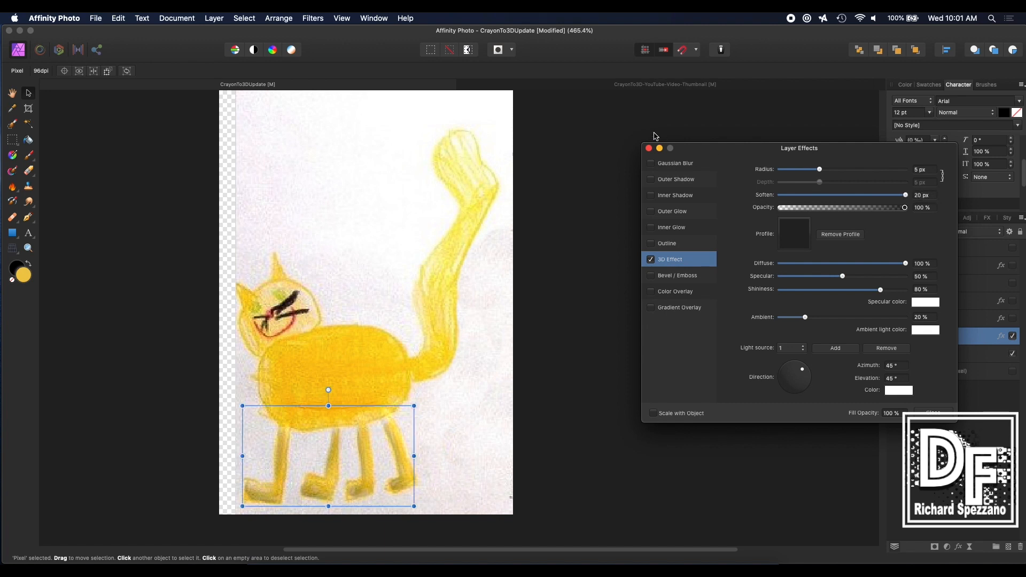
pyautogui.click(649, 148)
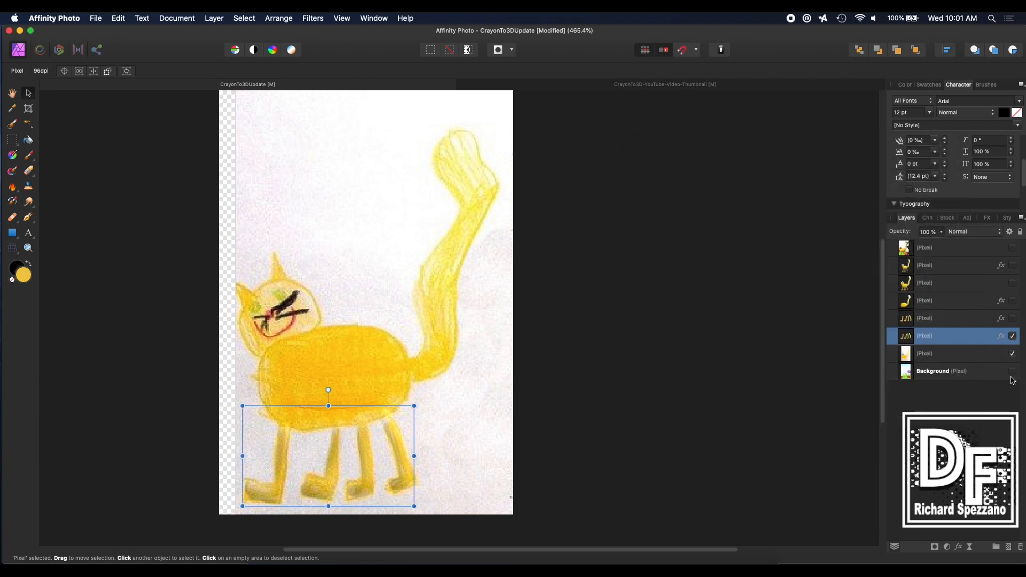
# - Hide the crayon drawing and the legs cutout, and show the full-cat layer directly above the body cutout layer
pyautogui.click(1013, 355)
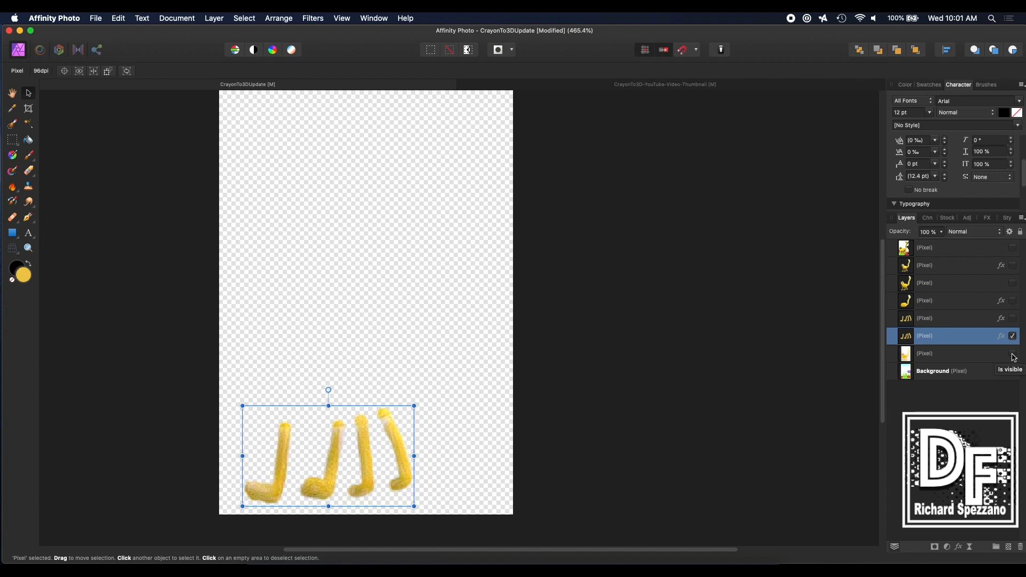
pyautogui.click(1013, 302)
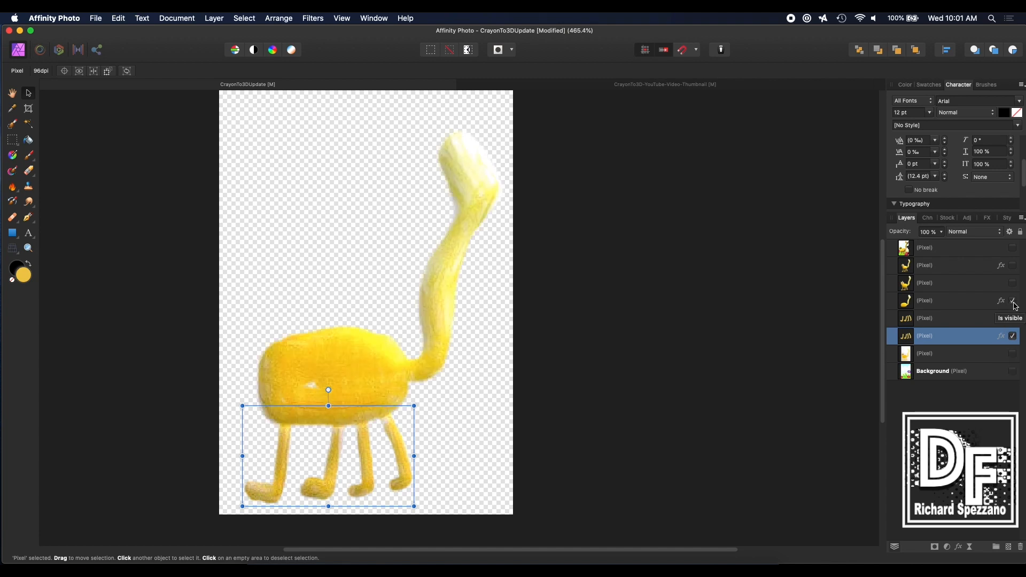
pyautogui.click(1013, 301)
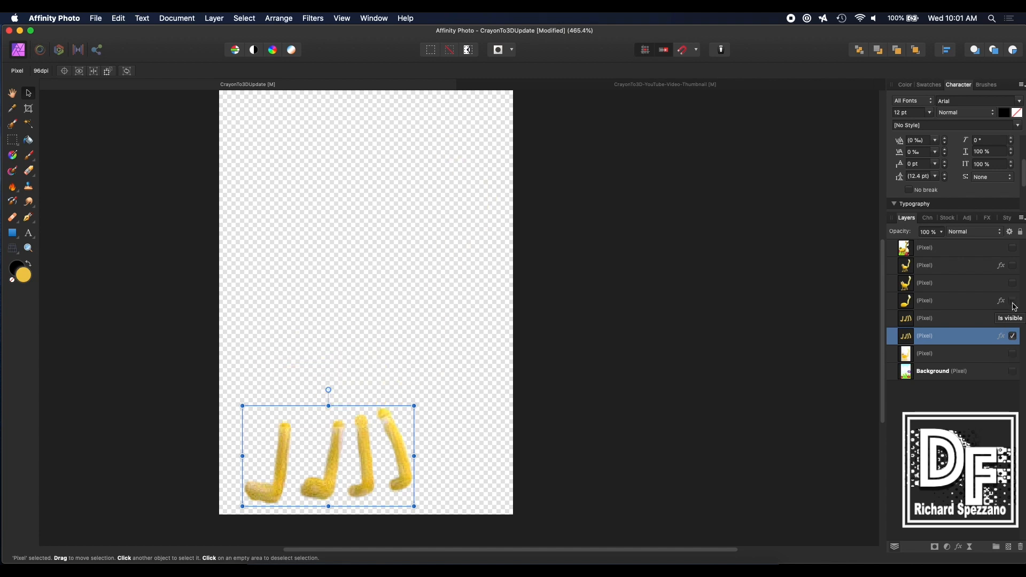
pyautogui.click(1013, 336)
pyautogui.click(1012, 283)
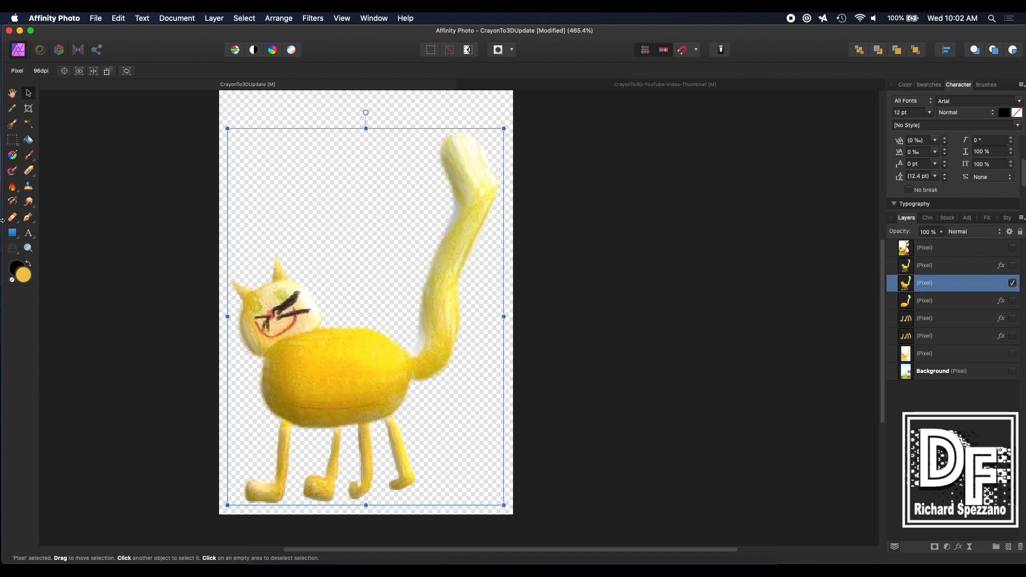
# - Burn shadows along the cat's belly, tail, head and legs with a 40.5 px brush at 46% opacity and Shadows tonal range
pyautogui.click(11, 189)
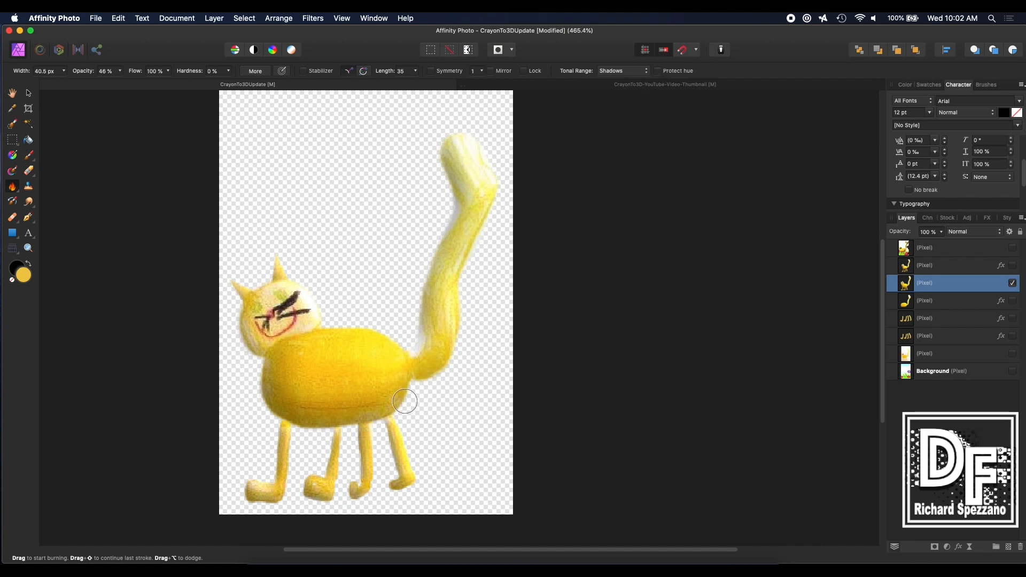
pyautogui.moveTo(289, 405)
pyautogui.mouseDown()
pyautogui.moveTo(354, 404)
pyautogui.moveTo(400, 383)
pyautogui.moveTo(449, 339)
pyautogui.moveTo(484, 202)
pyautogui.mouseUp()
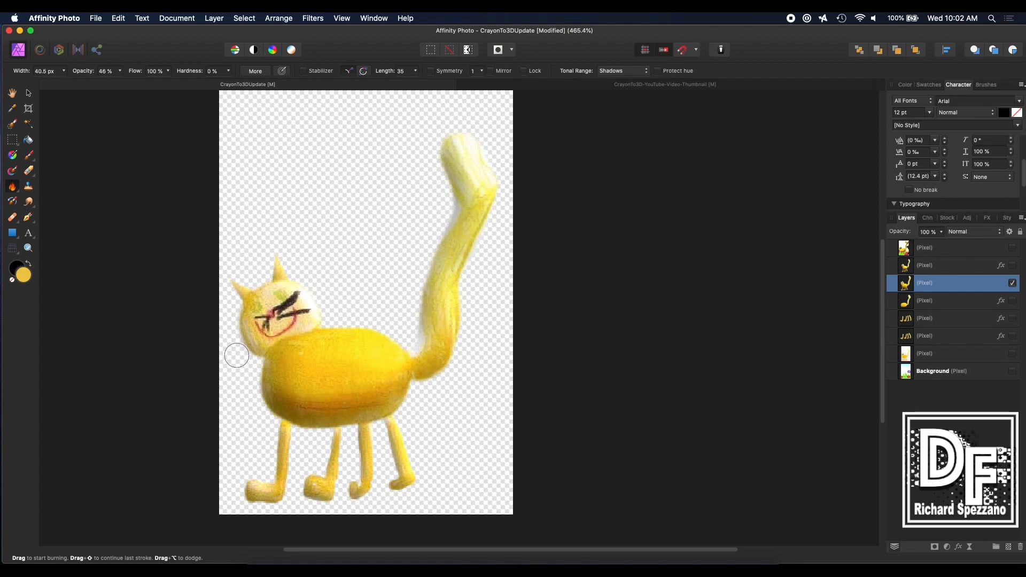
pyautogui.moveTo(241, 328)
pyautogui.mouseDown()
pyautogui.moveTo(258, 352)
pyautogui.moveTo(291, 343)
pyautogui.mouseUp()
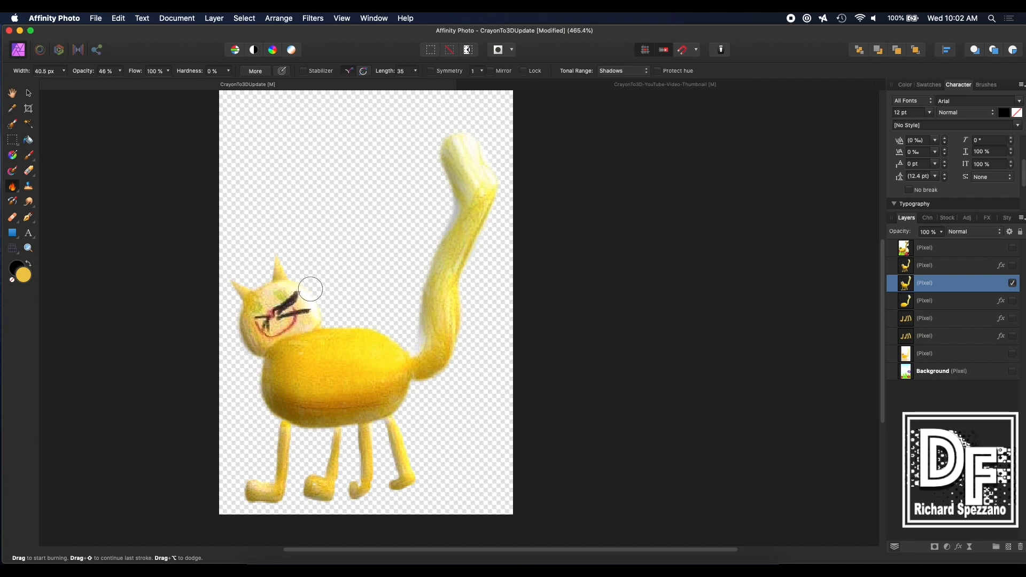
pyautogui.moveTo(401, 431); pyautogui.dragTo(396, 473)
pyautogui.moveTo(367, 423); pyautogui.dragTo(366, 473)
pyautogui.moveTo(326, 412)
pyautogui.mouseDown()
pyautogui.moveTo(339, 468)
pyautogui.moveTo(334, 449)
pyautogui.mouseUp()
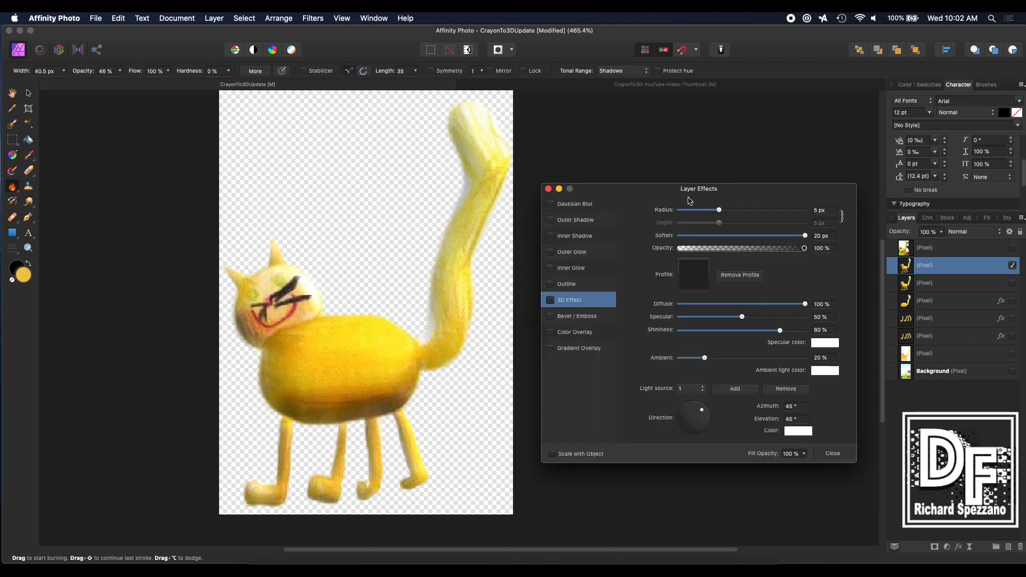
# - Apply a 3D Effect with Soften at 13.8 px to the upper full-cat layer
pyautogui.click(550, 300)
pyautogui.moveTo(805, 235)
pyautogui.mouseDown()
pyautogui.moveTo(662, 249)
pyautogui.moveTo(827, 239)
pyautogui.mouseUp()
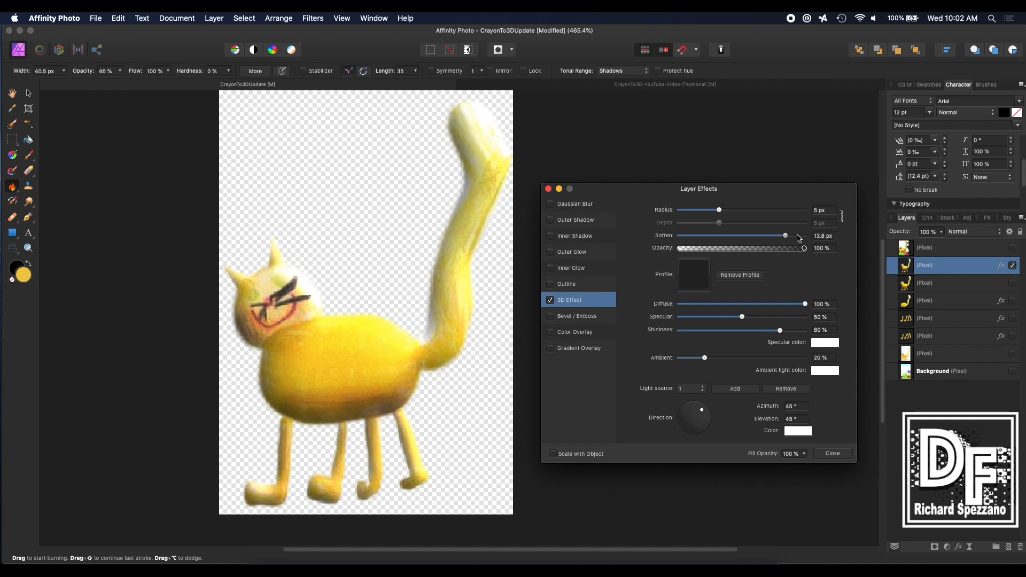
pyautogui.click(548, 189)
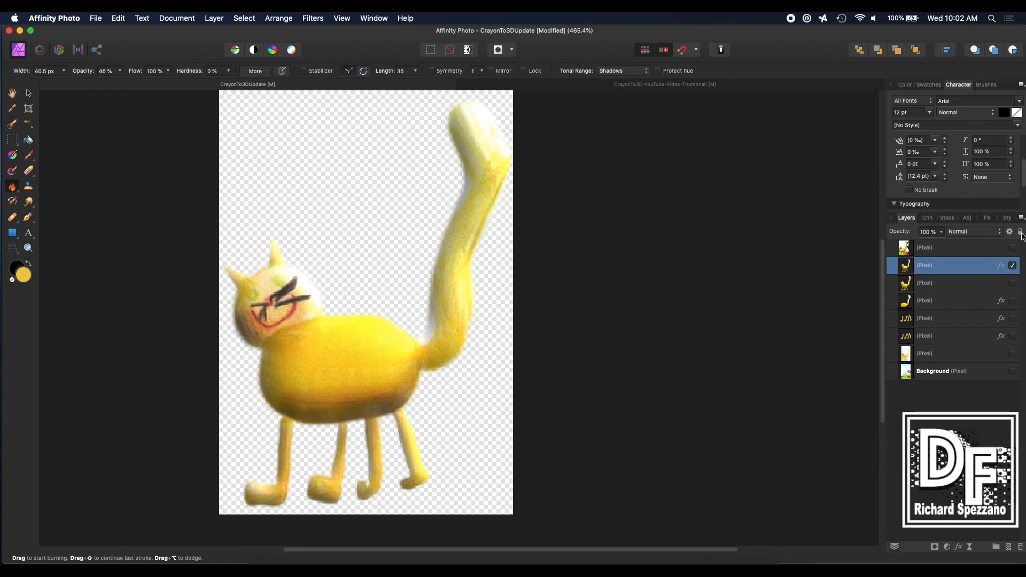
# - Compare the two full-cat layers, leaving only the upper one visible, and show the Background layer behind it
pyautogui.click(1014, 264)
pyautogui.click(1013, 265)
pyautogui.click(1014, 283)
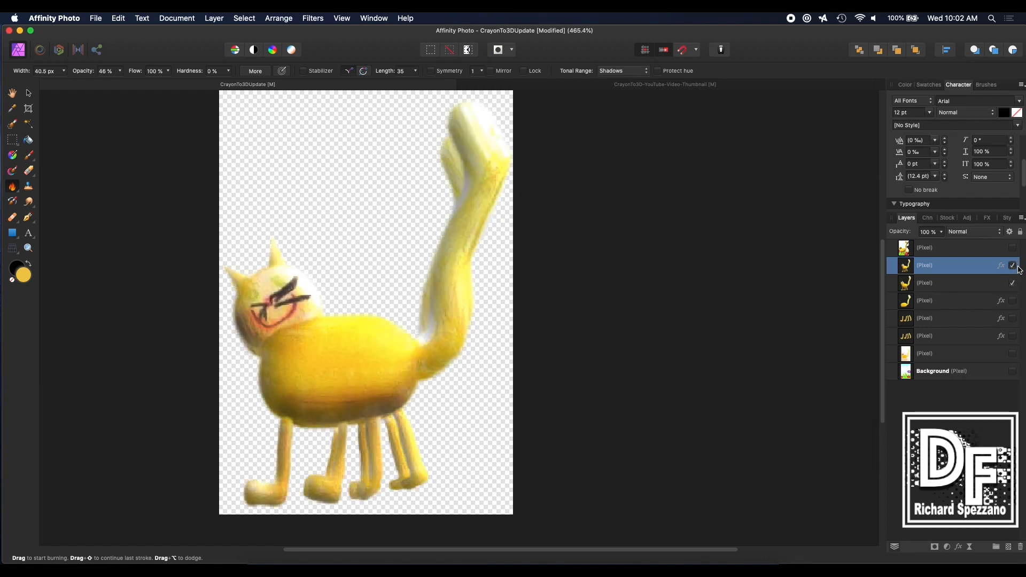
pyautogui.click(1015, 267)
pyautogui.click(1013, 266)
pyautogui.click(960, 403)
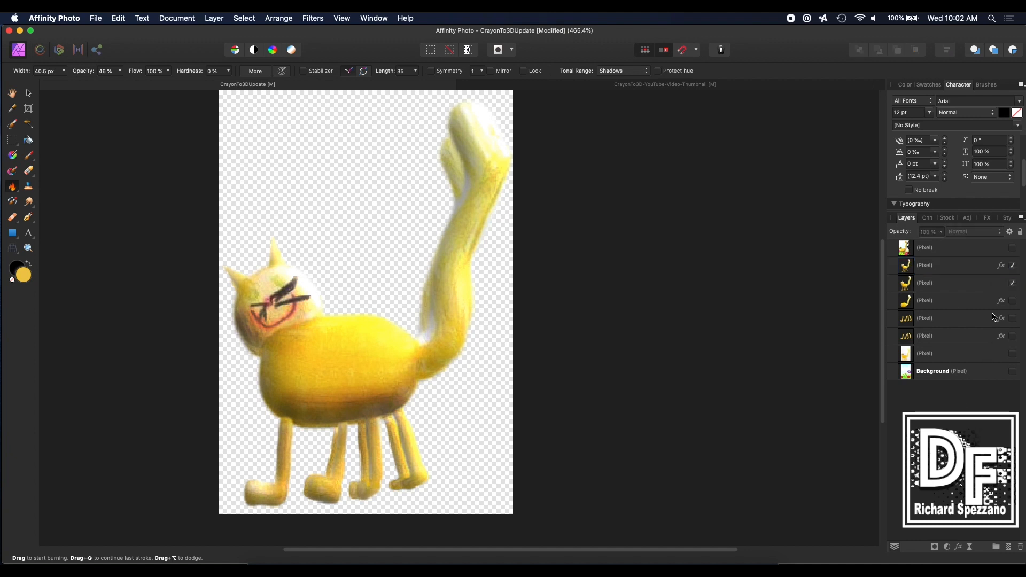
pyautogui.click(1015, 283)
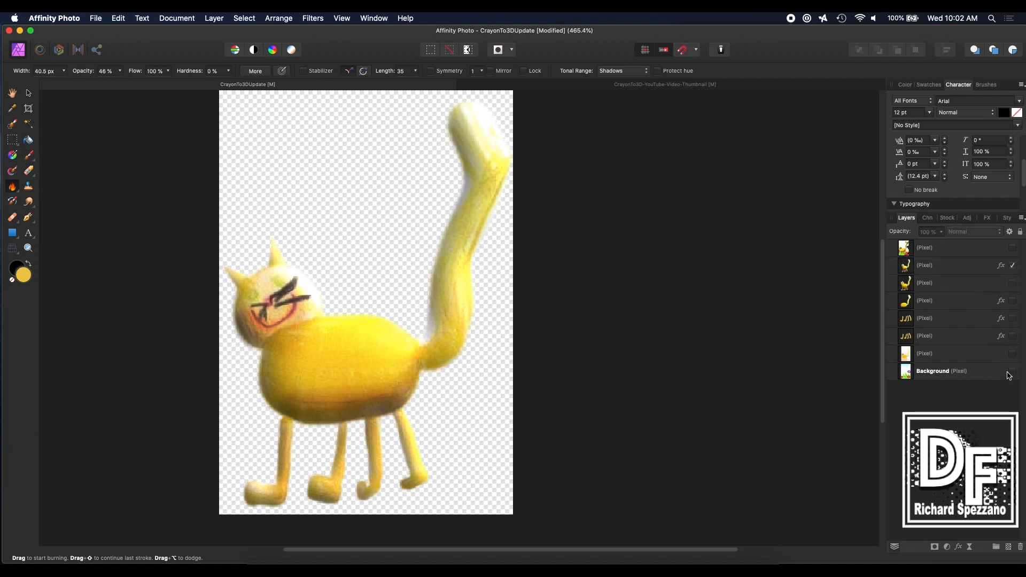
pyautogui.click(1012, 371)
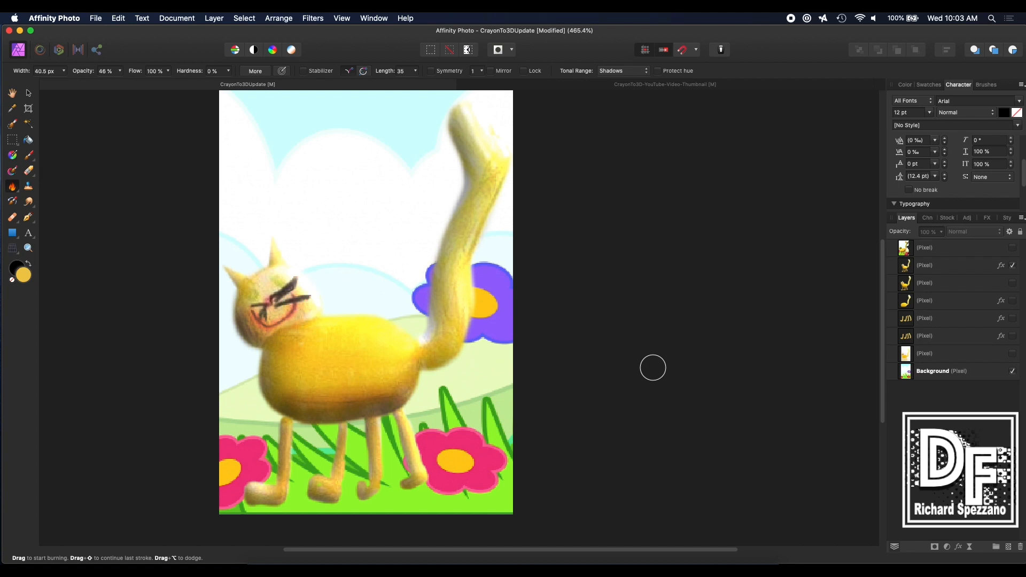